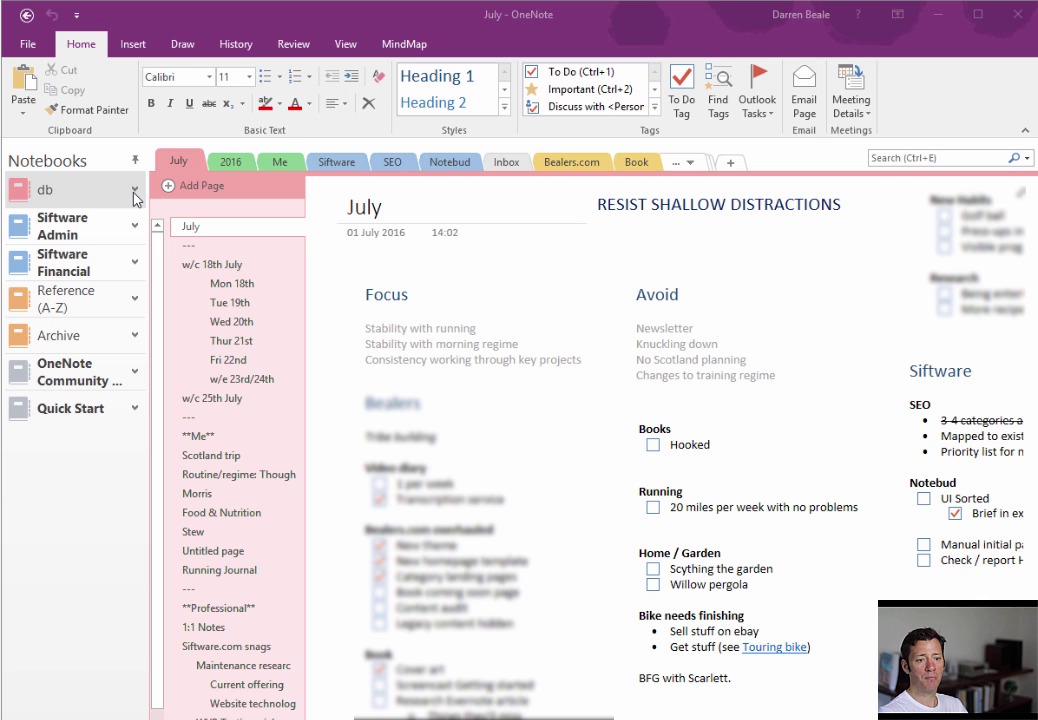
# - Expand the db notebook to list its sections and open the 2016 section
pyautogui.click(136, 196)
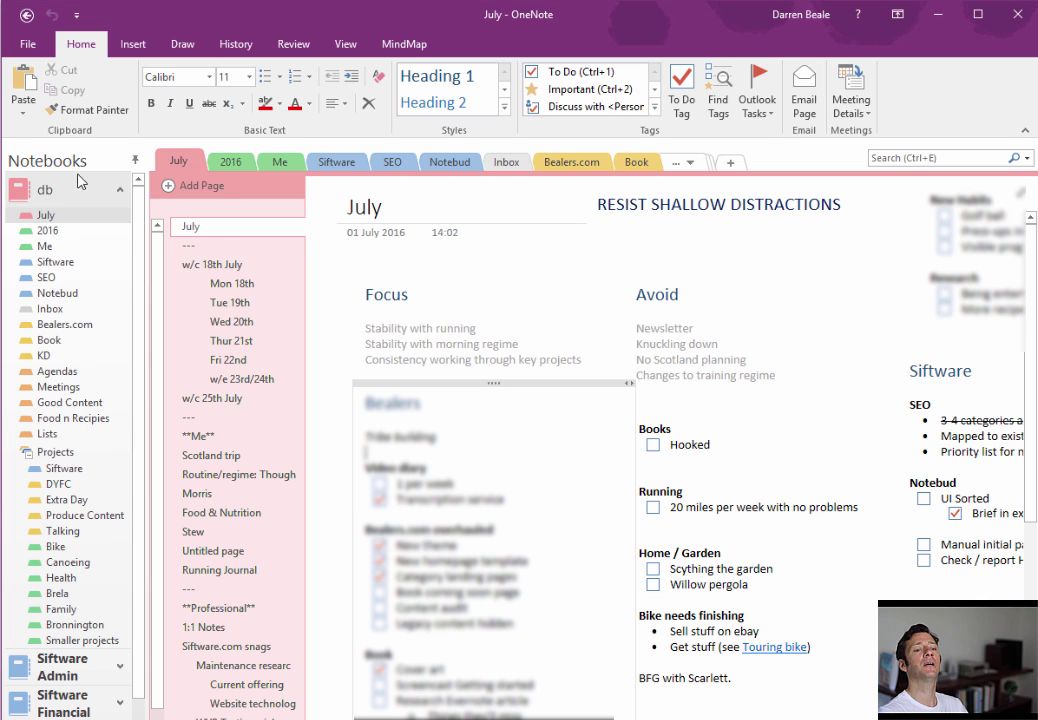
pyautogui.moveTo(40, 188)
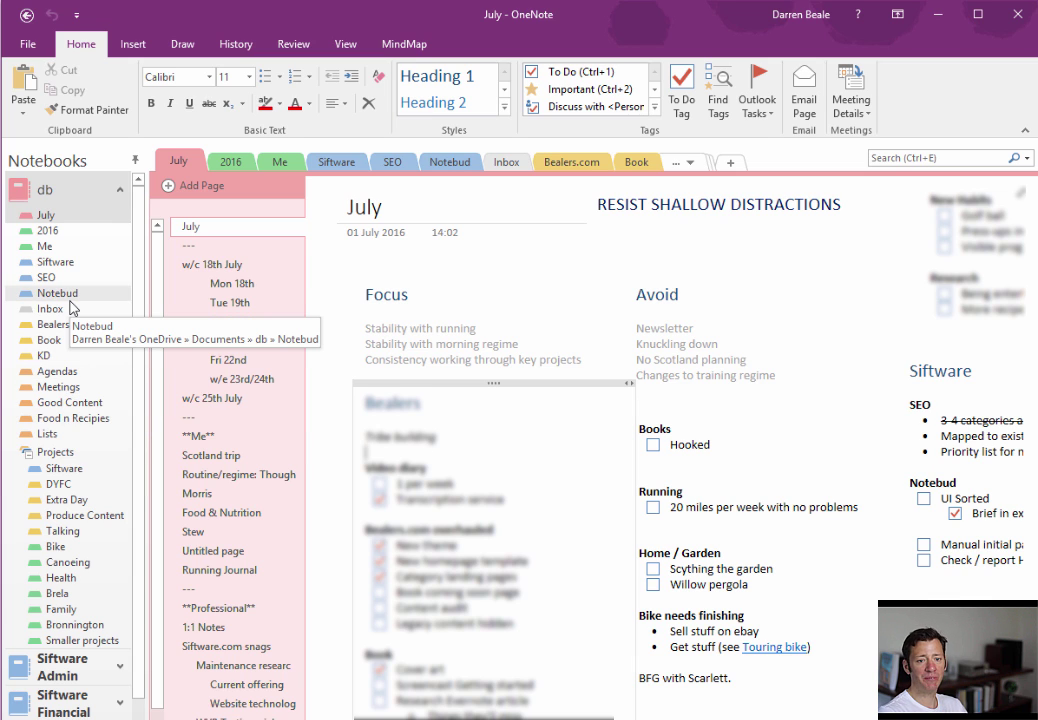
pyautogui.click(898, 160)
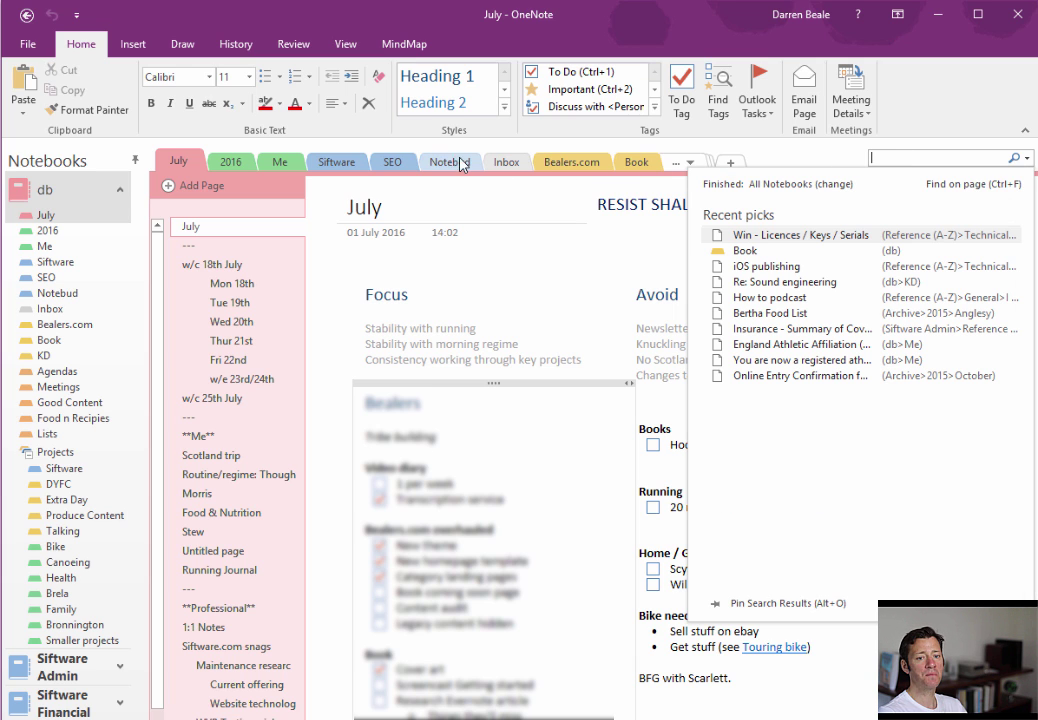
pyautogui.click(224, 170)
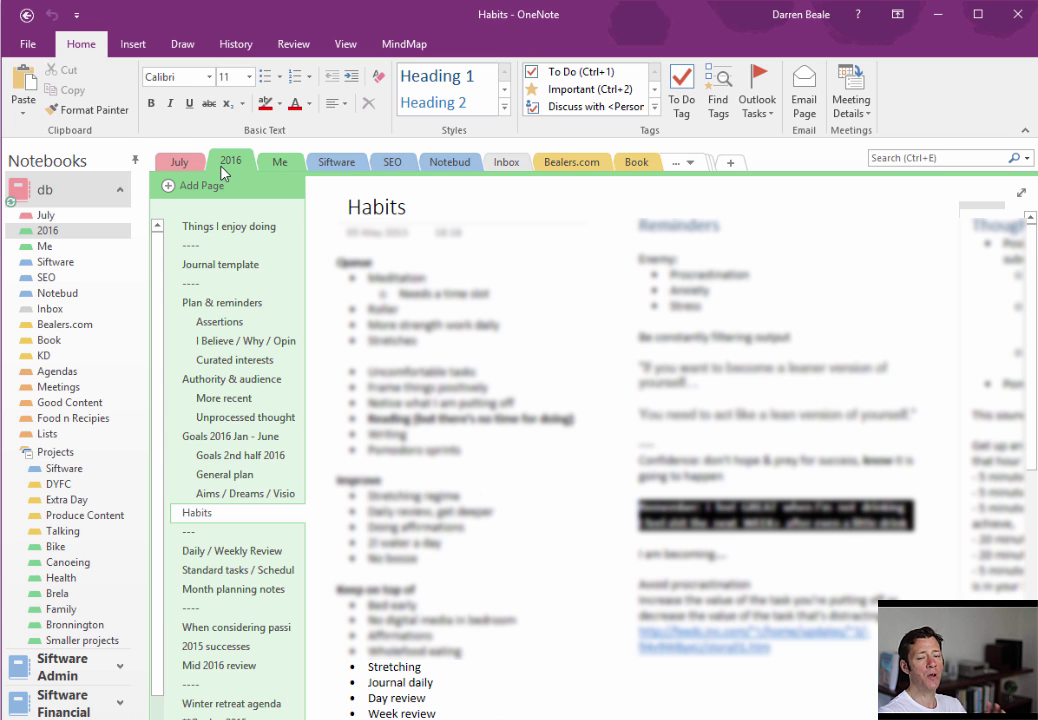
# - Return to the July section and review the July page down to the handwritten planning calendar
pyautogui.click(180, 163)
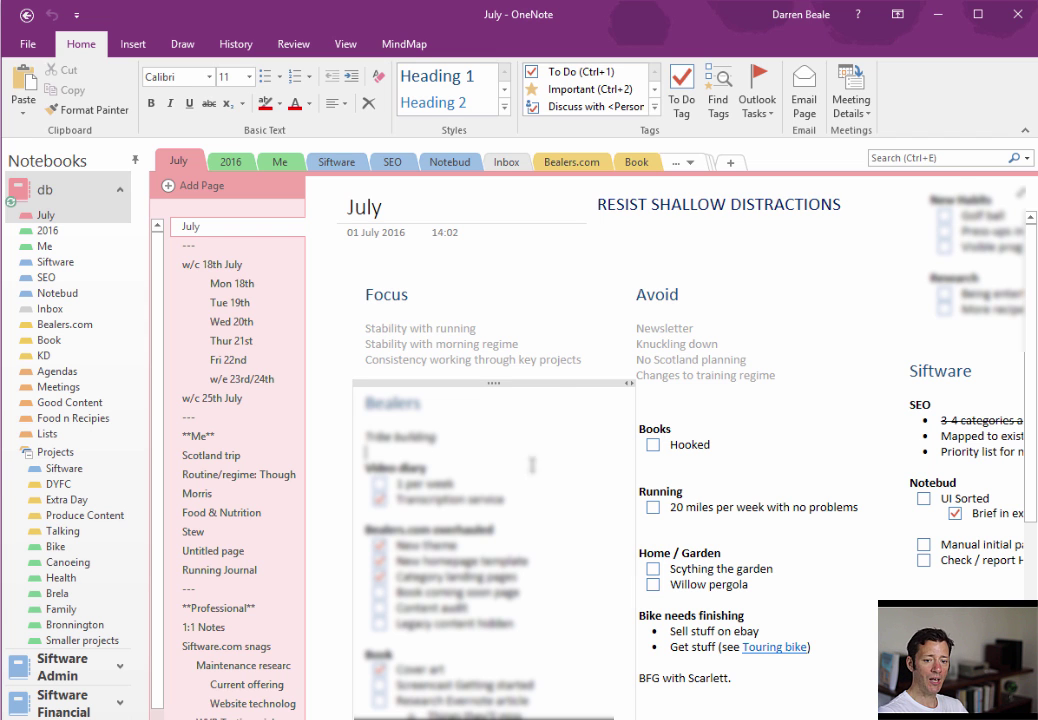
pyautogui.scroll(-2, 555, 400)
pyautogui.scroll(-8, 555, 400)
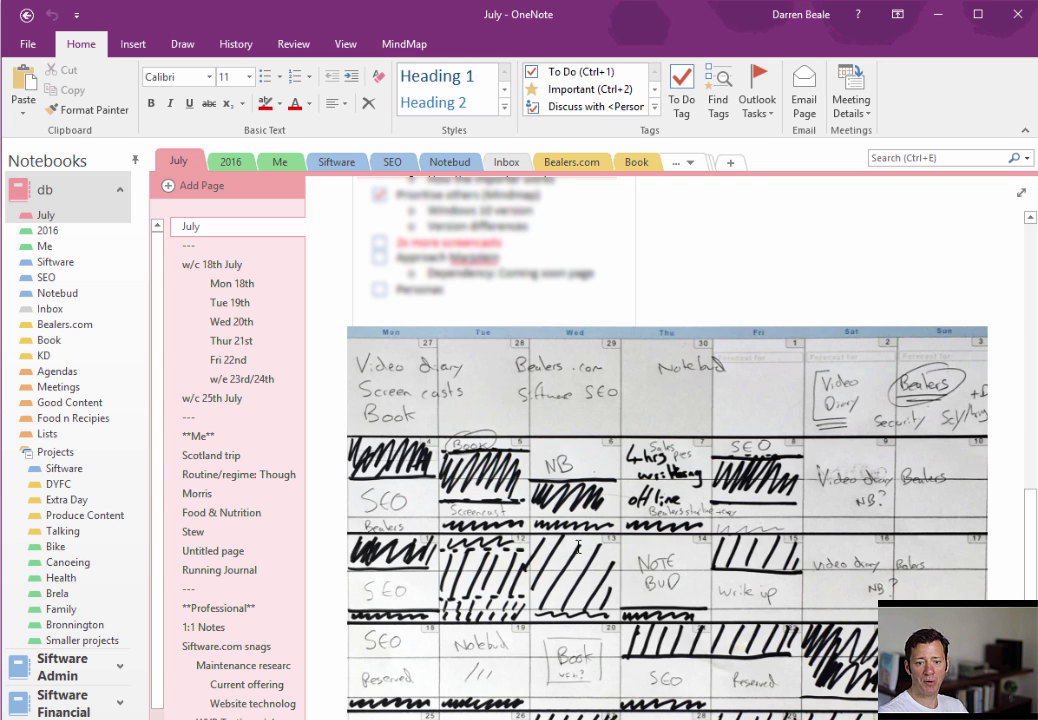
pyautogui.scroll(3, 686, 506)
pyautogui.scroll(3, 686, 506)
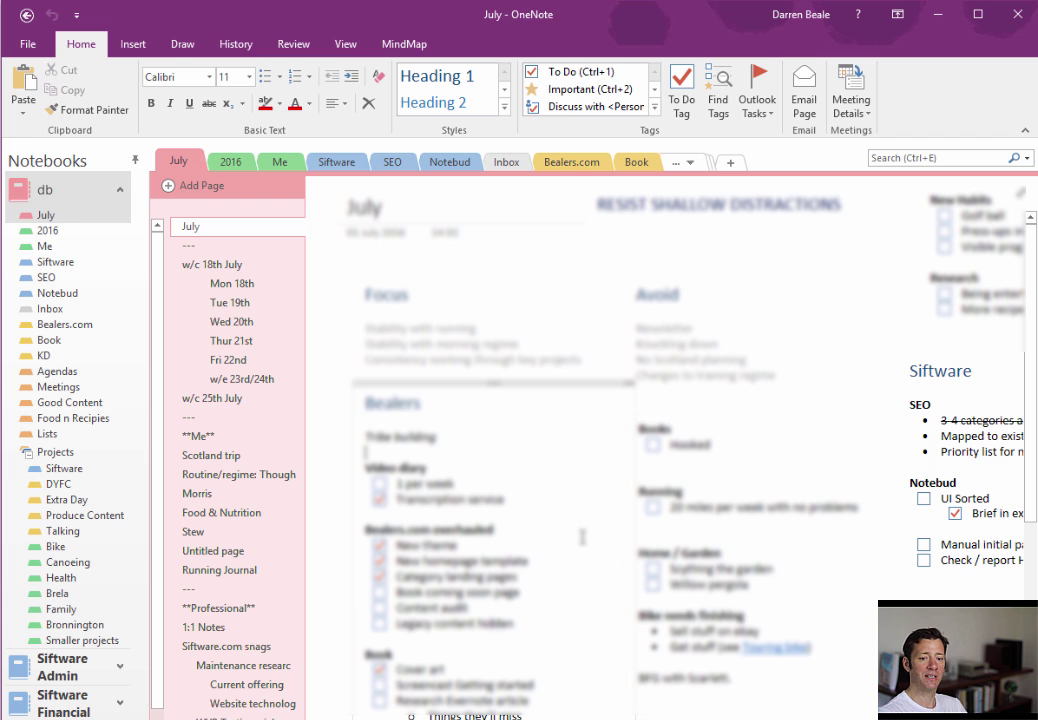
pyautogui.scroll(-5, 614, 537)
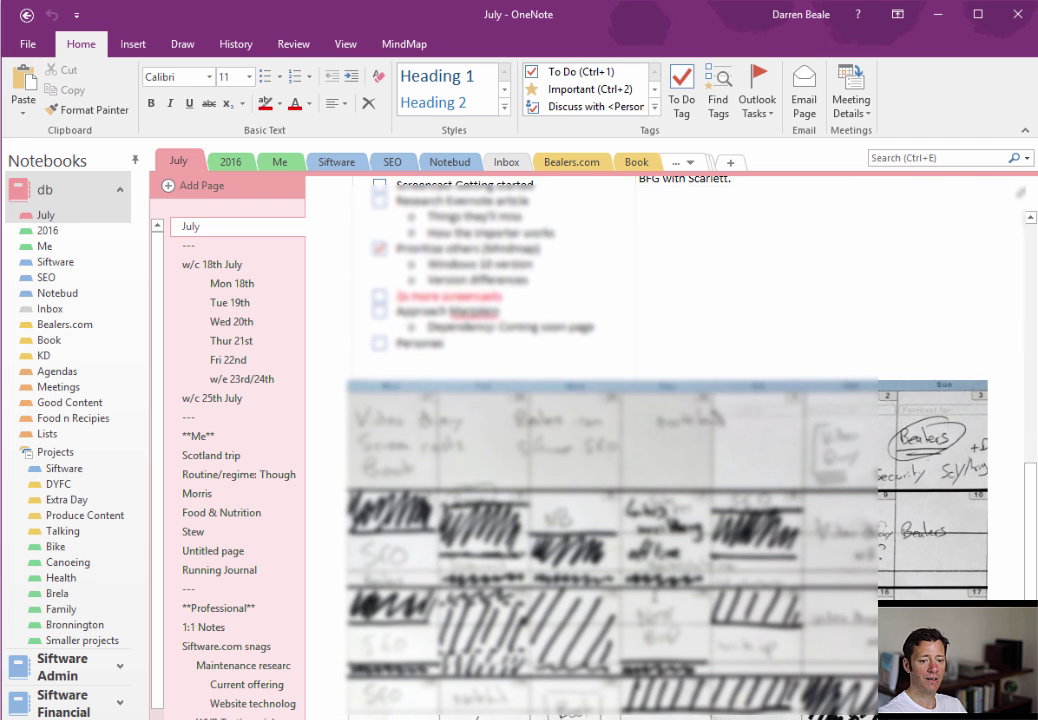
pyautogui.scroll(6, 614, 450)
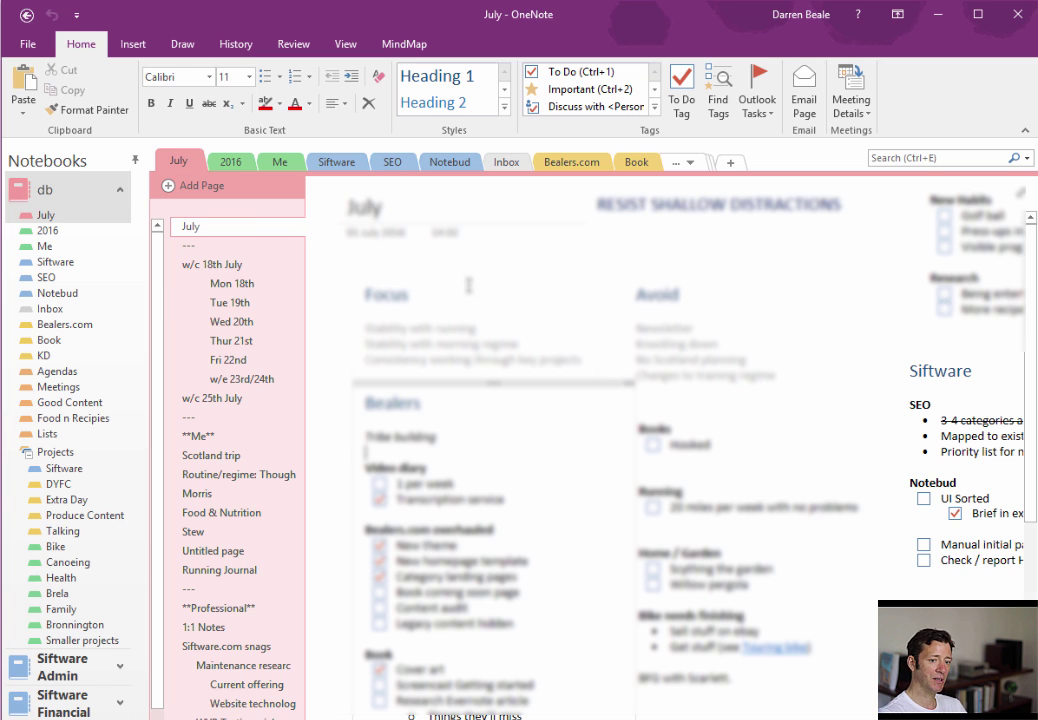
# - Compare the w/c 18th July weekly plan with the July monthly page, ending on the weekly plan
pyautogui.click(239, 265)
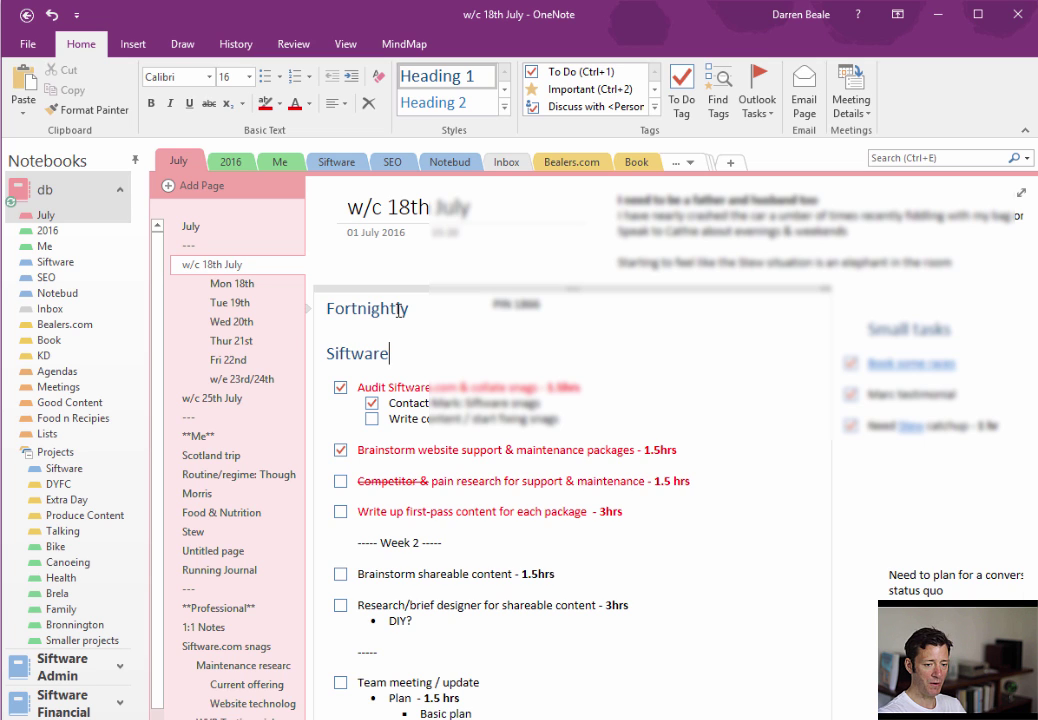
pyautogui.click(230, 229)
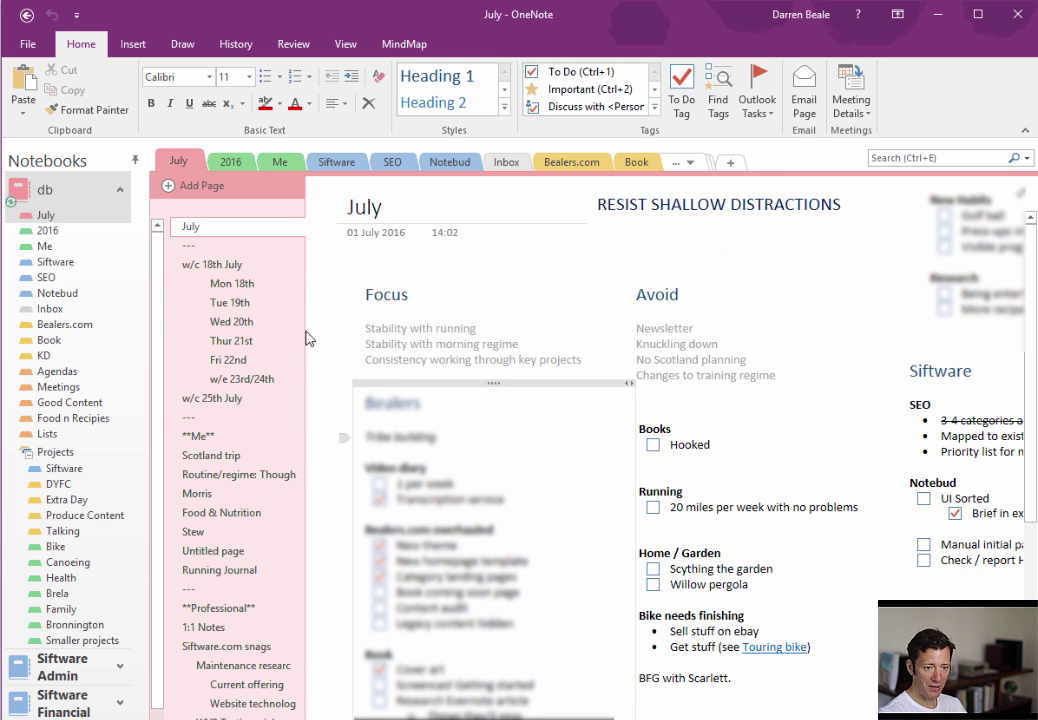
pyautogui.click(215, 264)
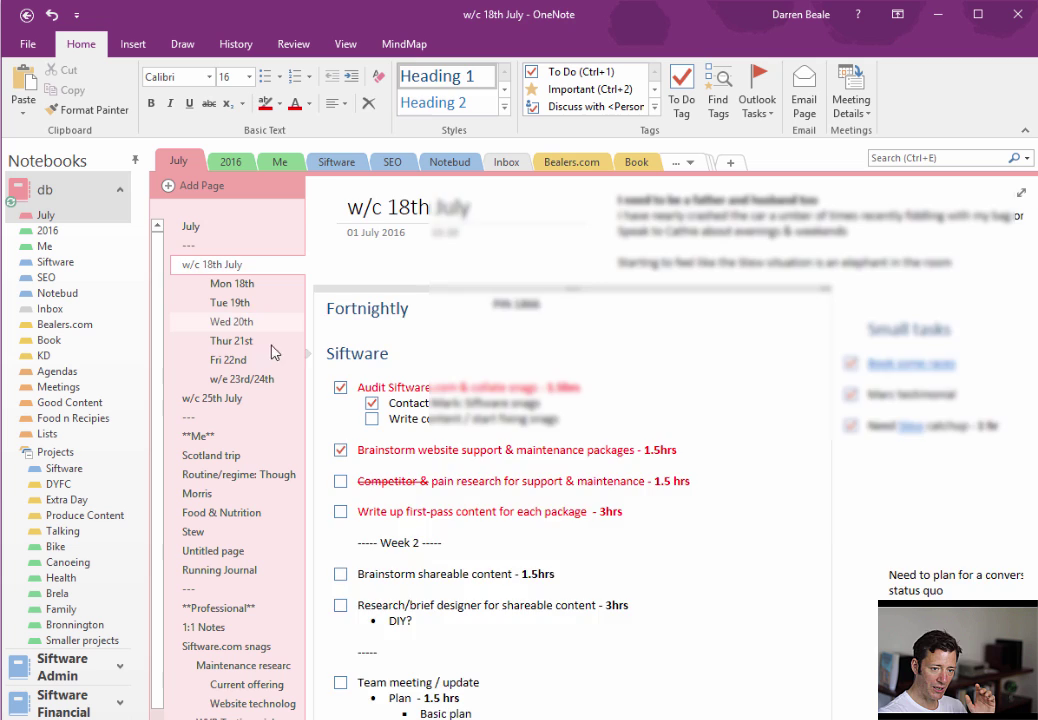
# - View the Wed 20th daily page and go back up through the w/c 18th July and July pages
pyautogui.click(245, 322)
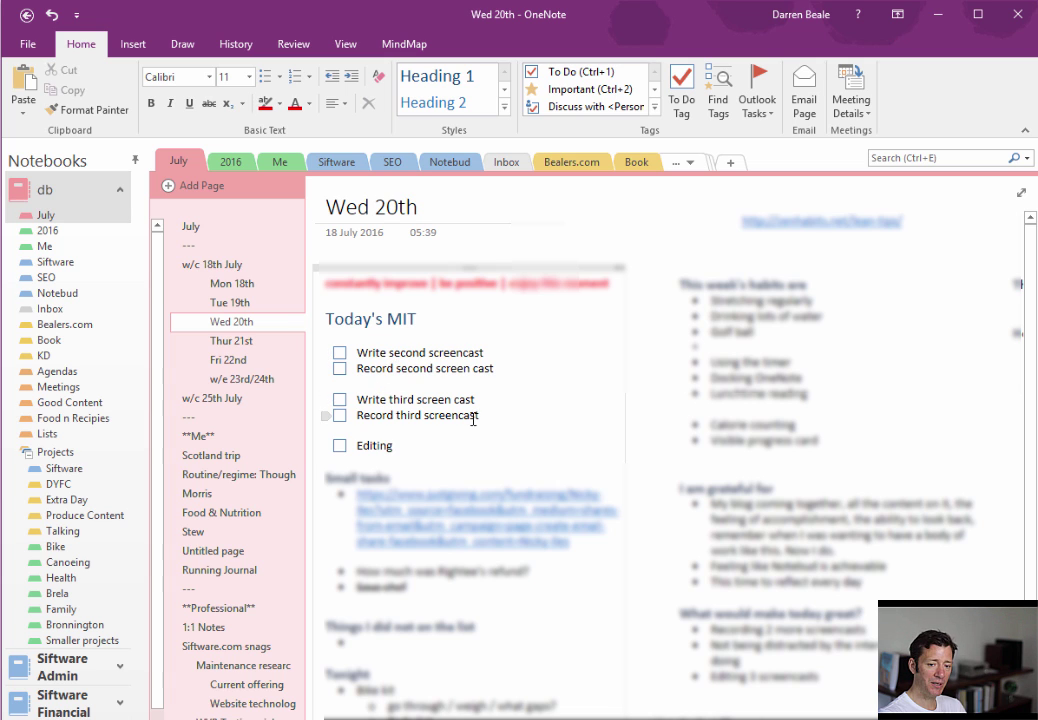
pyautogui.click(290, 266)
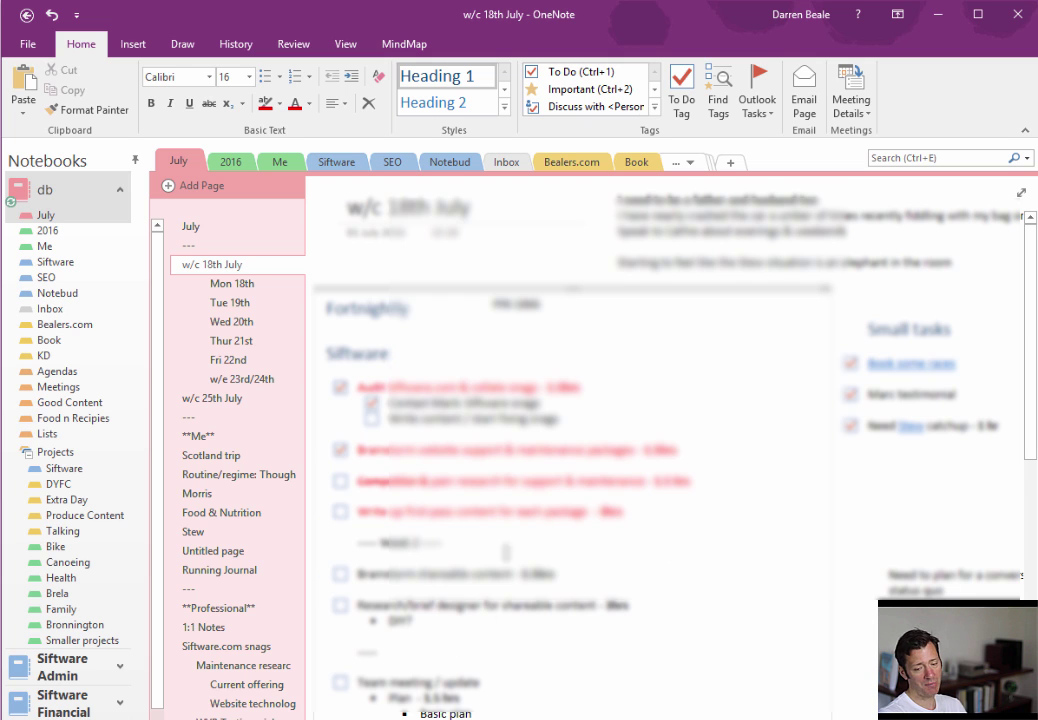
pyautogui.click(220, 226)
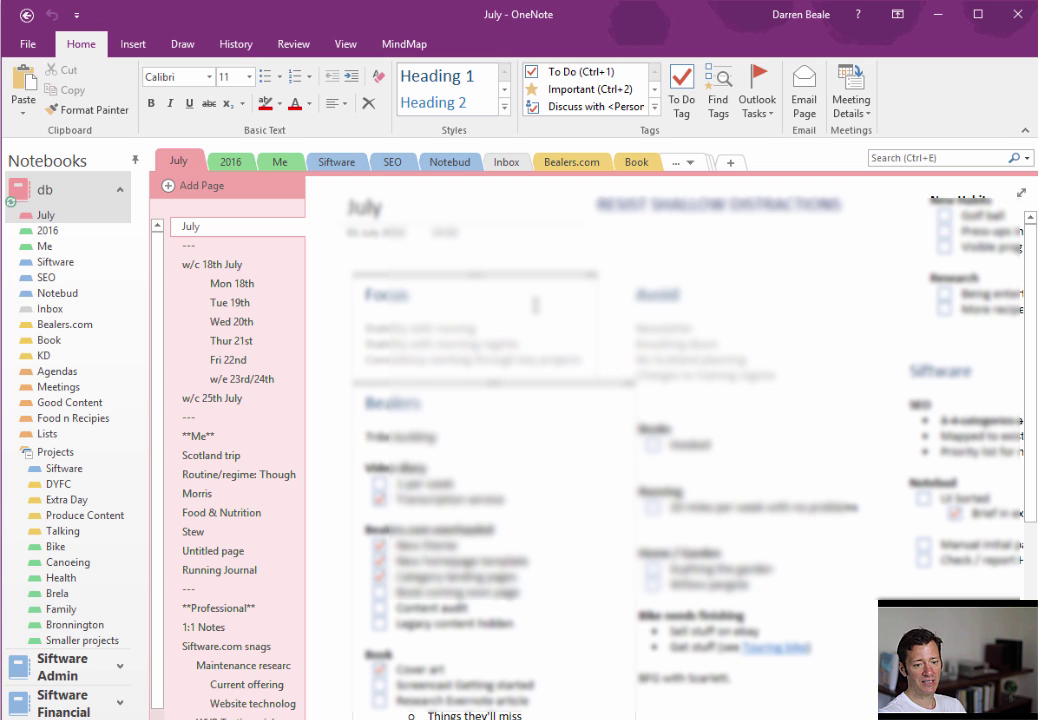
# - Reopen the Wed 20th page and highlight the lower items in the list of this week's habits
pyautogui.click(255, 322)
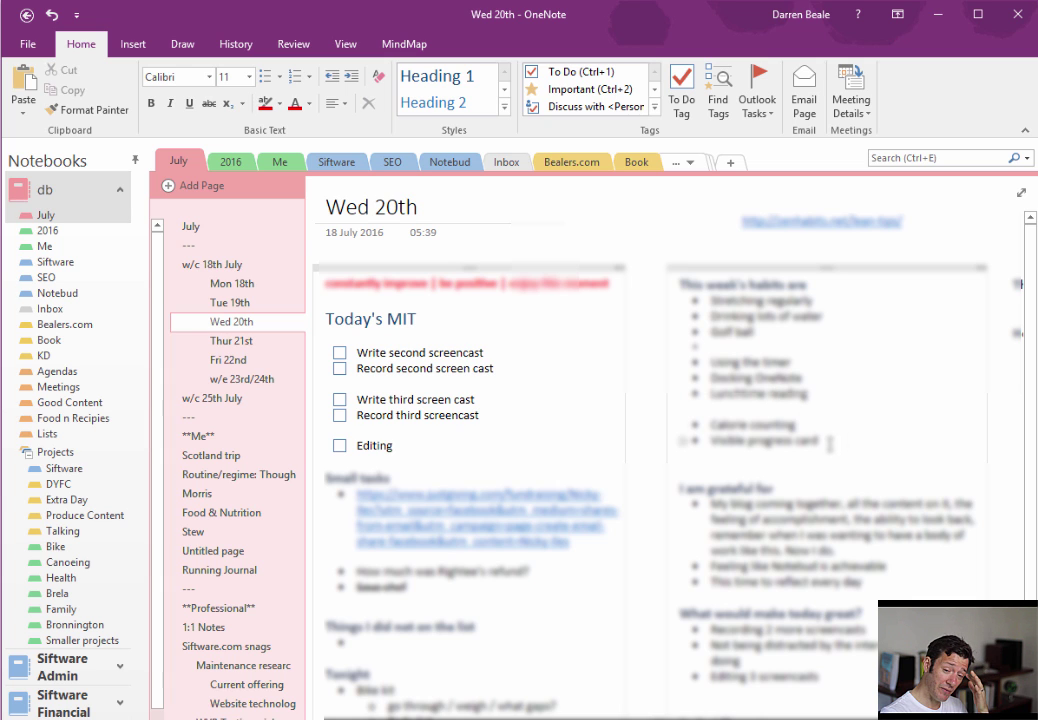
pyautogui.moveTo(829, 442); pyautogui.dragTo(743, 352)
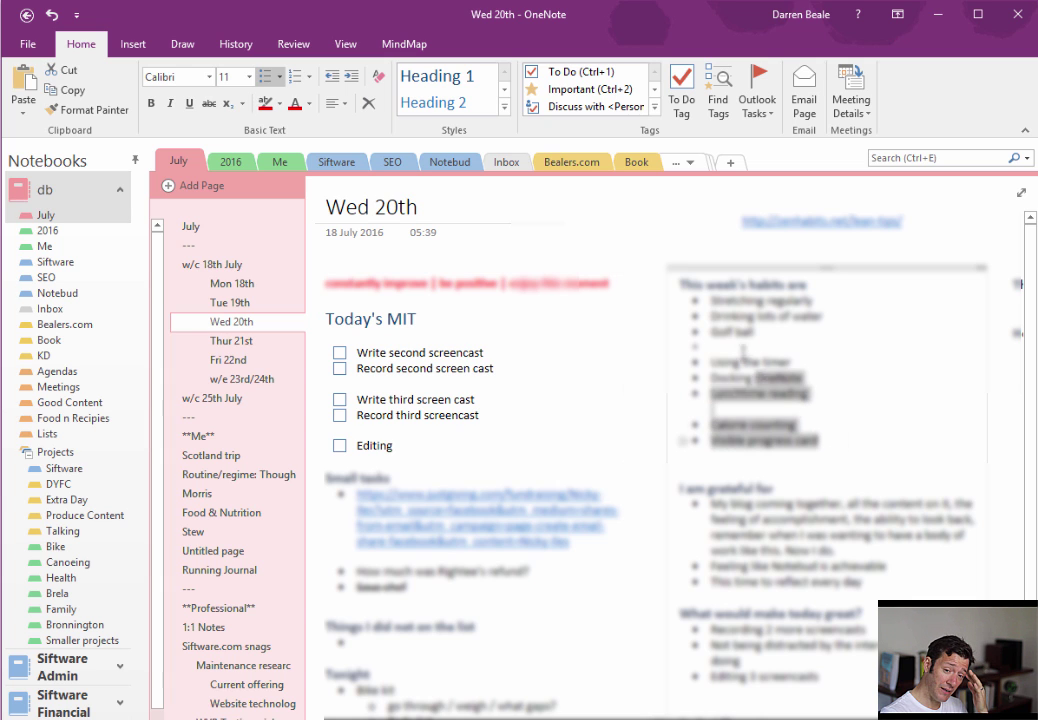
pyautogui.click(870, 367)
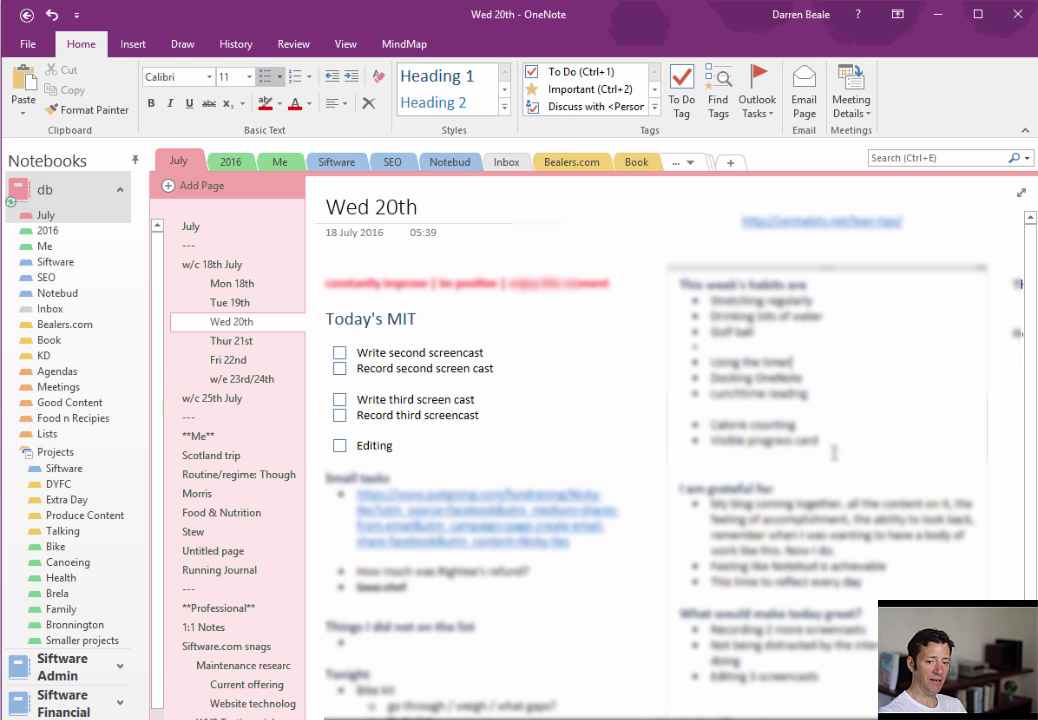
pyautogui.click(783, 440)
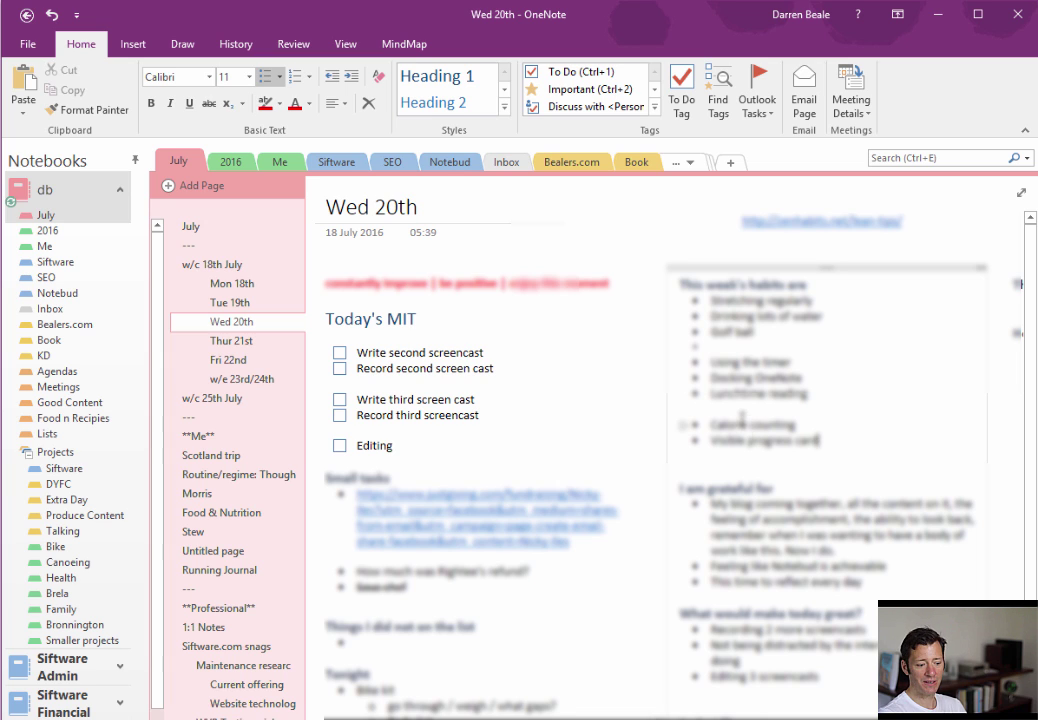
pyautogui.press('BackSpace')
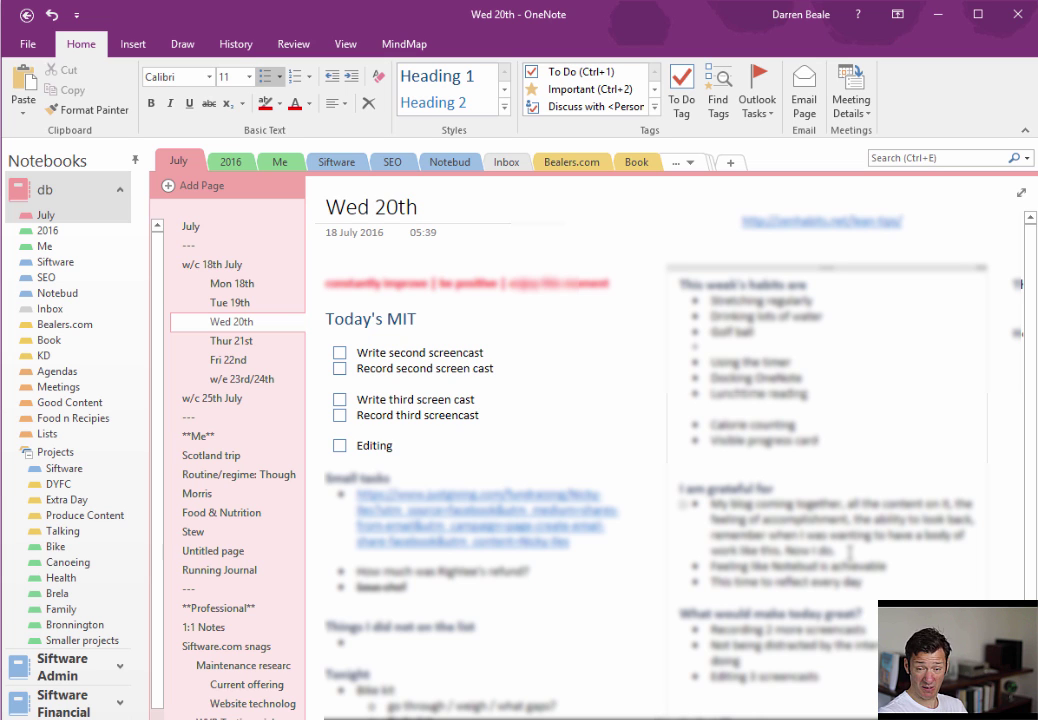
# - Review the gratitude, daily affirmation and 3 amazing things sections on the Wed 20th page
pyautogui.scroll(-1, 849, 551)
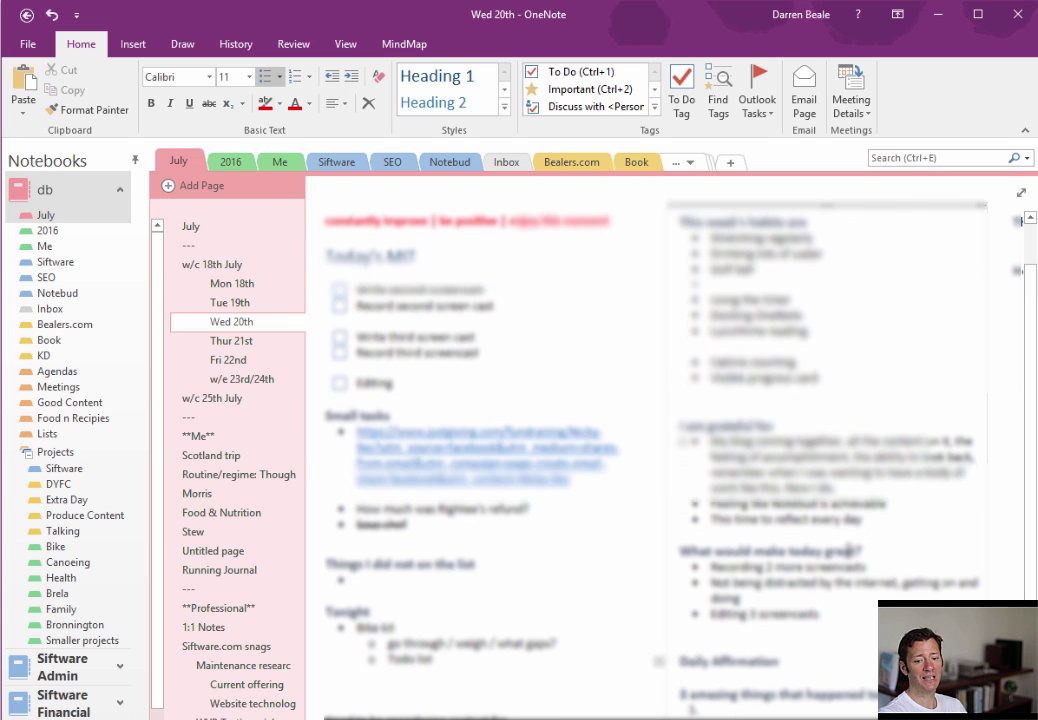
pyautogui.scroll(-1, 849, 551)
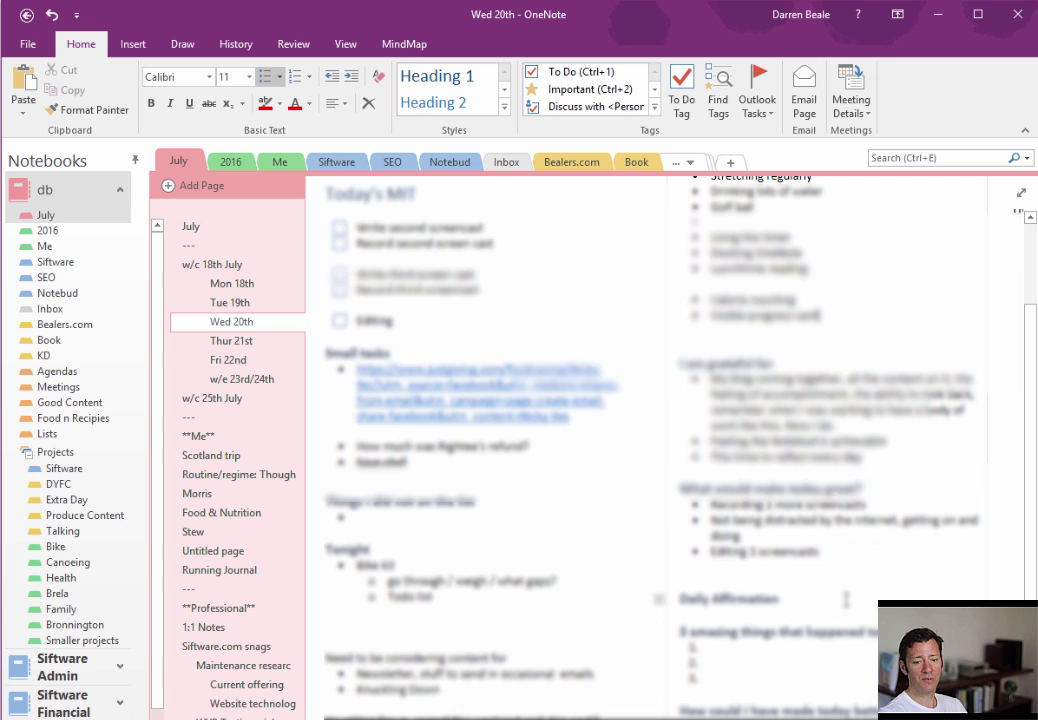
pyautogui.click(719, 649)
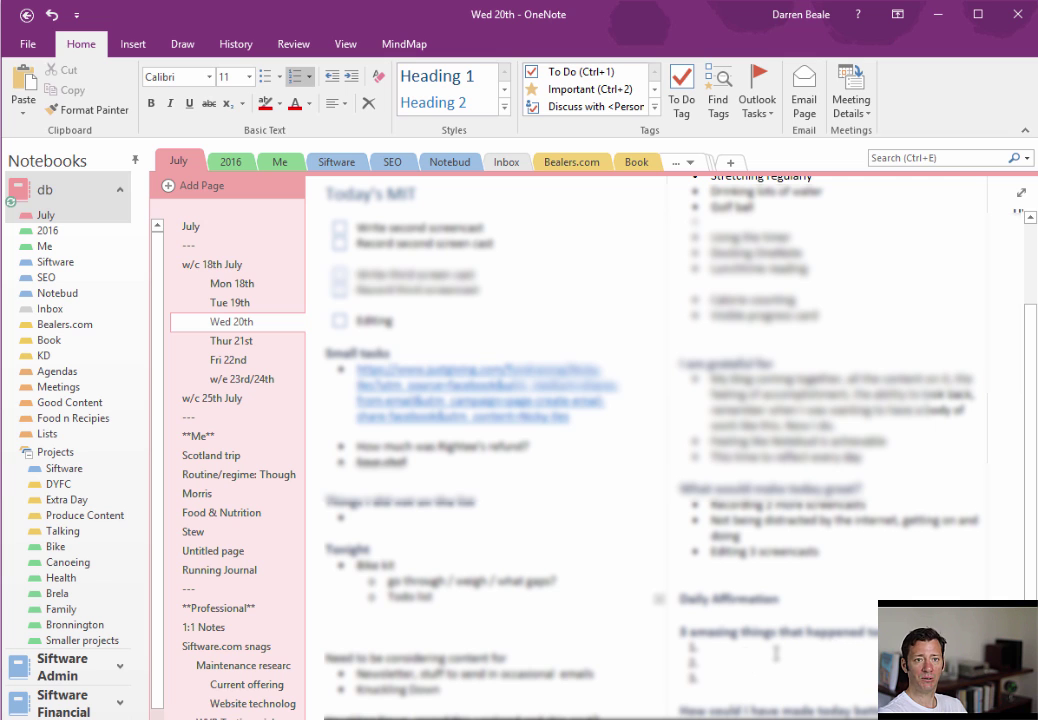
pyautogui.scroll(3, 776, 652)
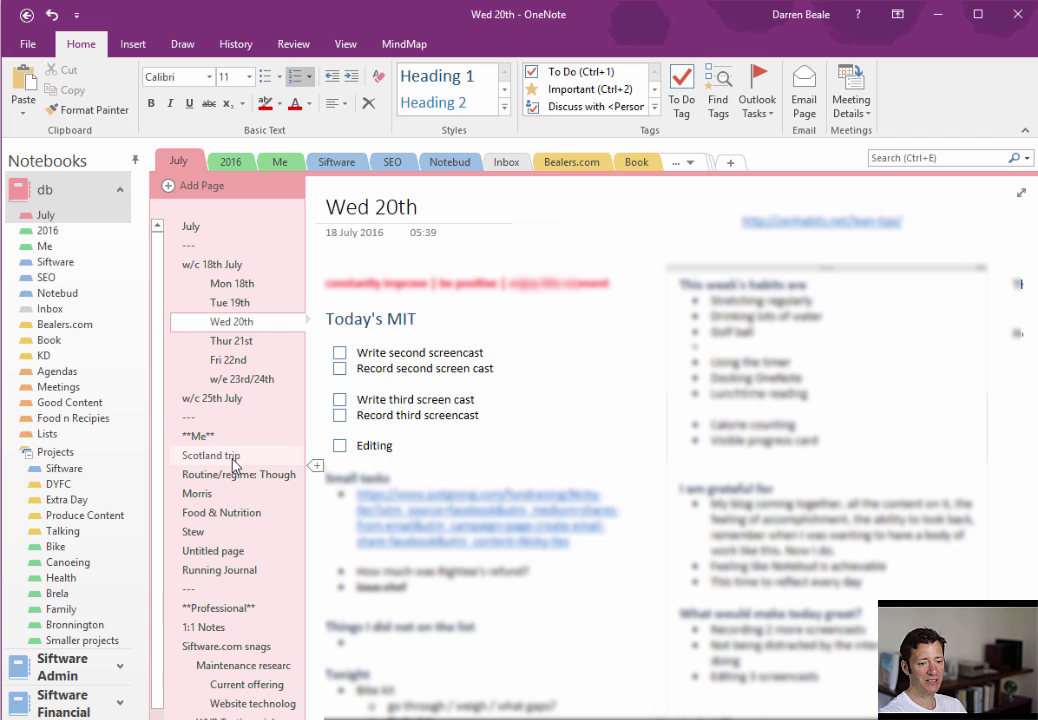
# - Open the Scotland trip page and look through the subpages grouped under w/c 4th July
pyautogui.click(232, 459)
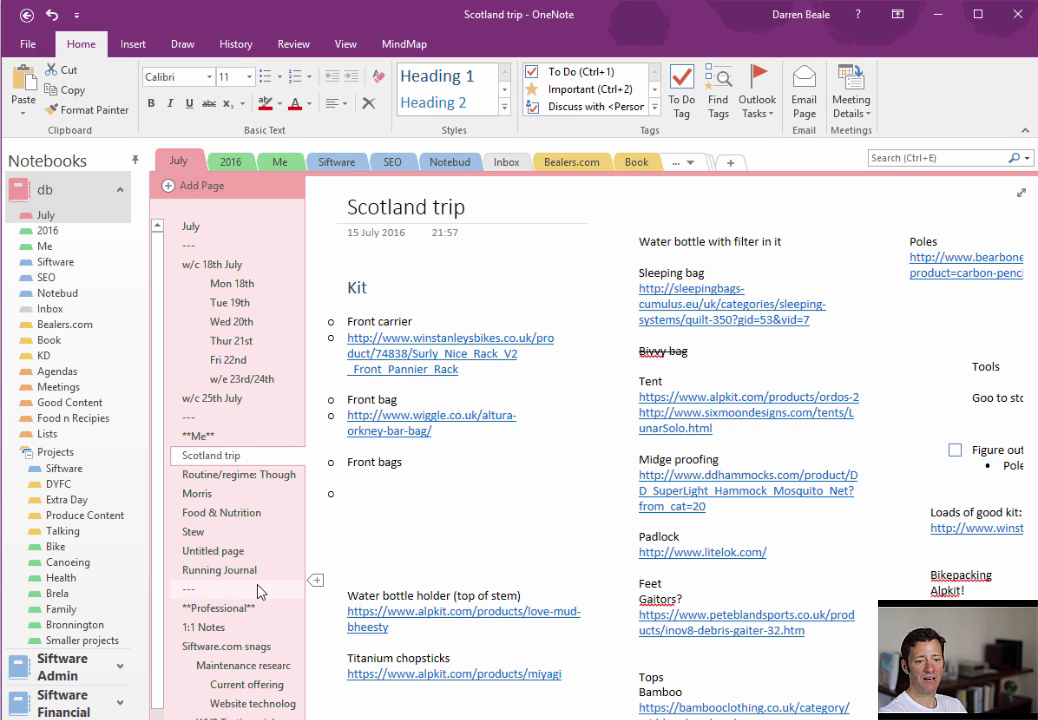
pyautogui.scroll(-2, 258, 592)
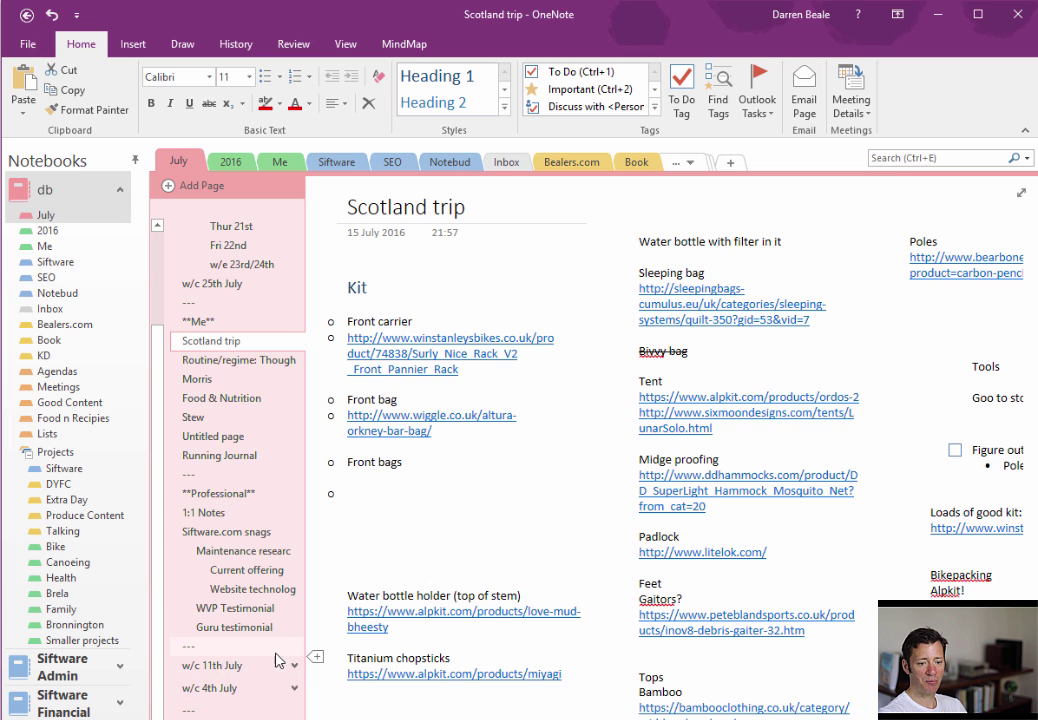
pyautogui.click(294, 688)
pyautogui.scroll(-1, 290, 700)
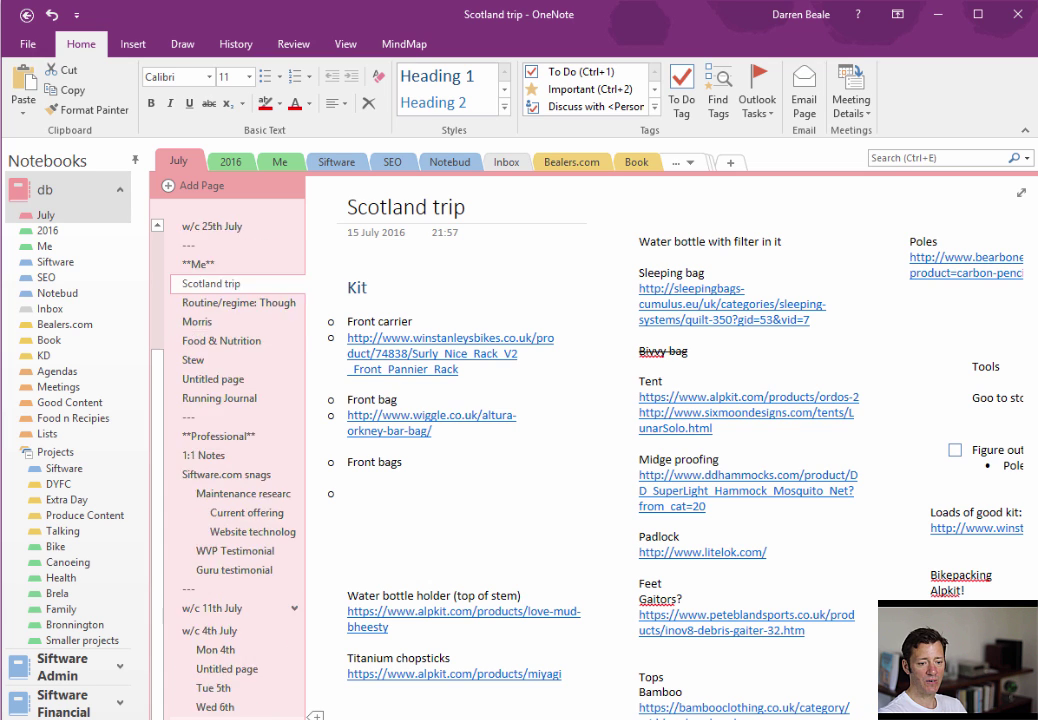
pyautogui.scroll(1, 290, 684)
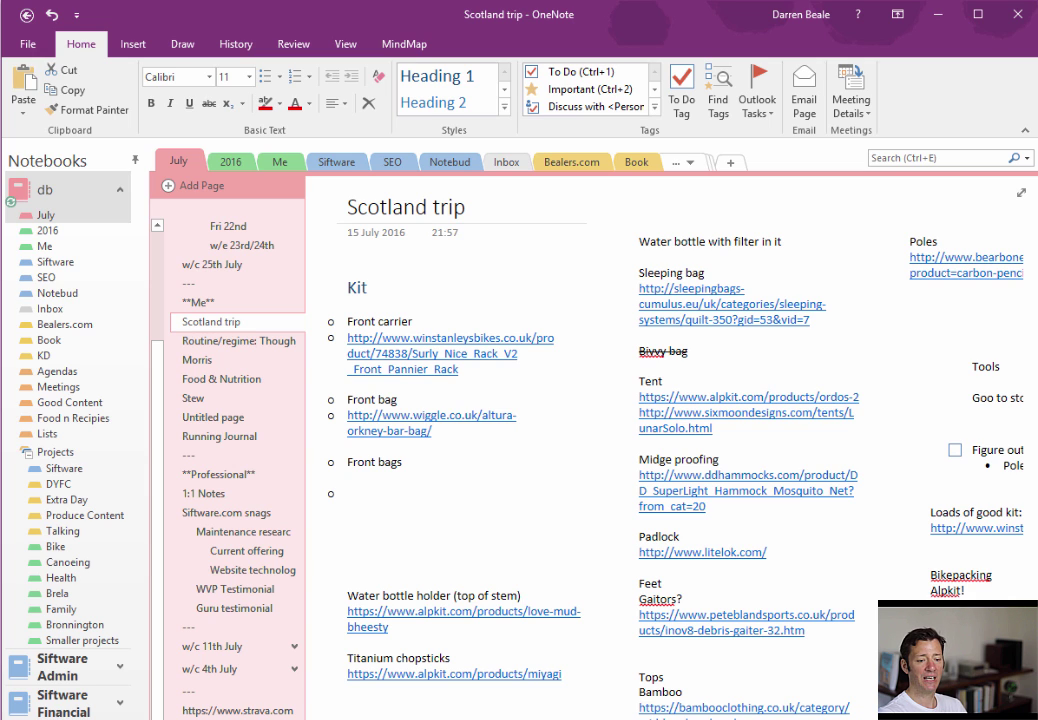
# - Open the Processing page to view its notes and small tasks
pyautogui.hotkey('alt', 'Left')
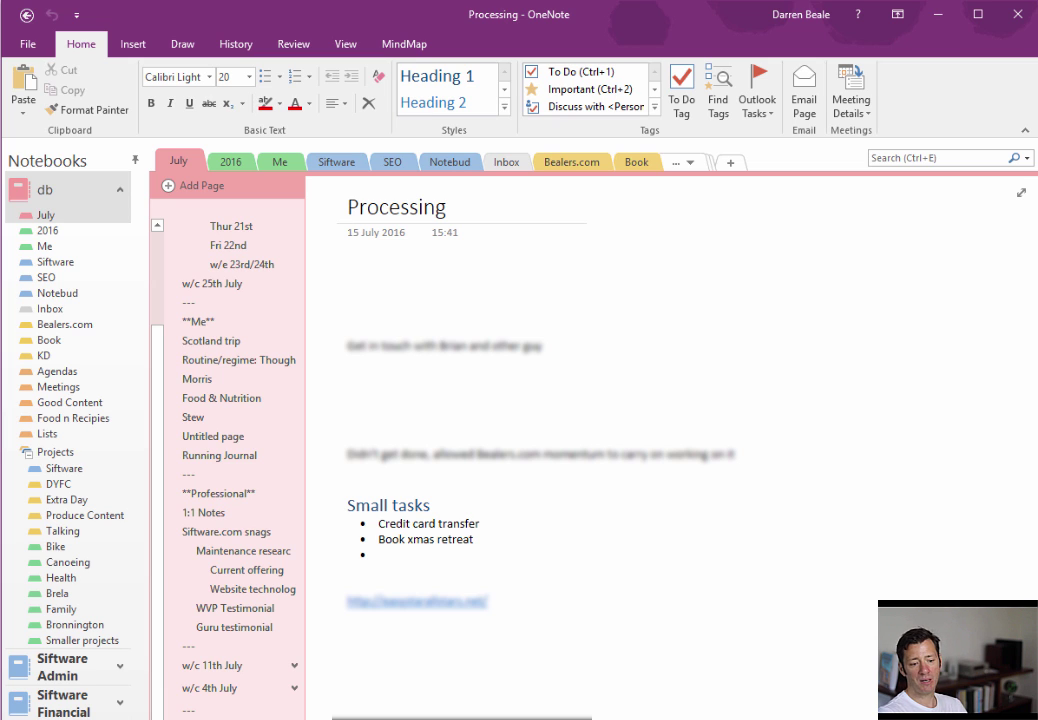
pyautogui.scroll(2, 228, 400)
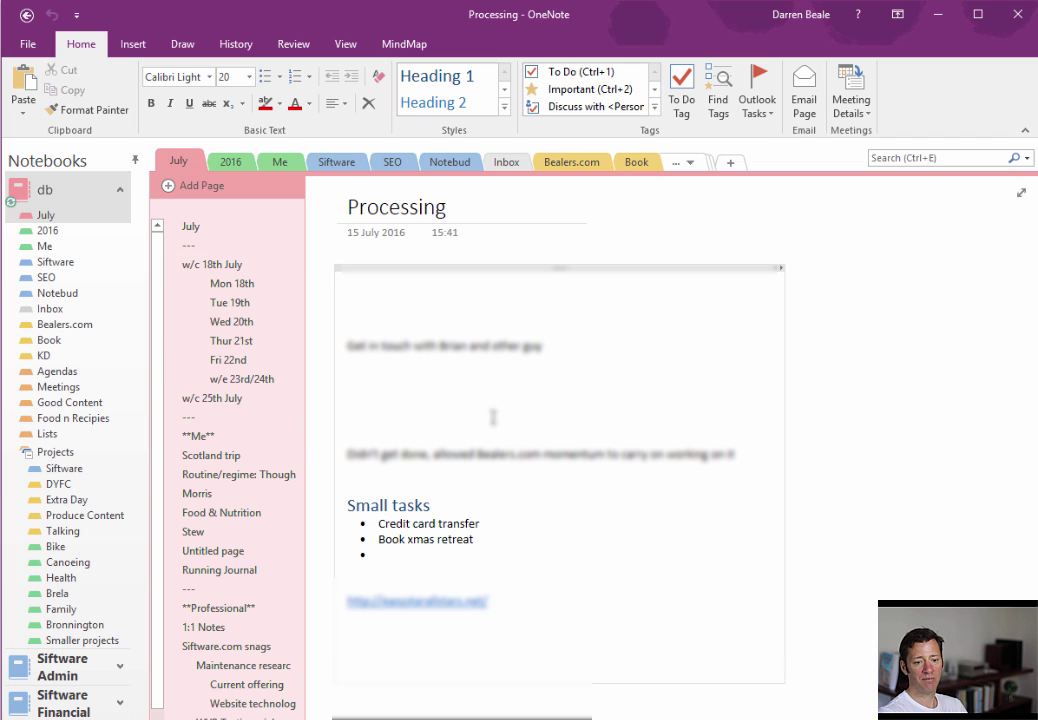
# - Go back to the Wed 20th page and read through its task lists and end-of-day review sections
pyautogui.click(226, 321)
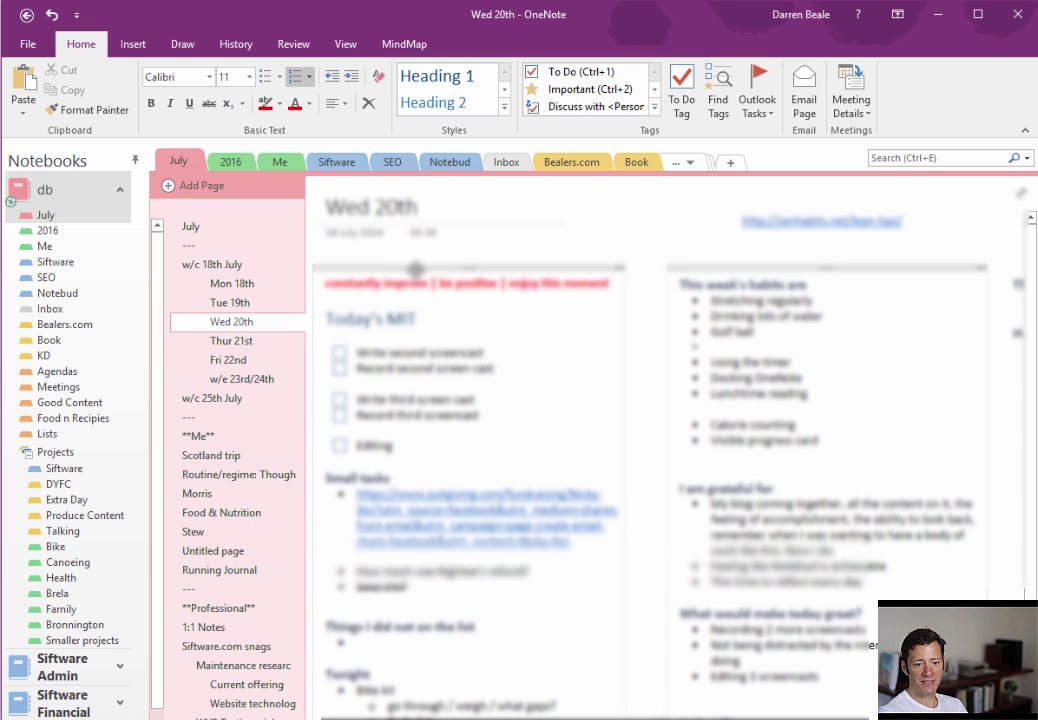
pyautogui.scroll(-6, 414, 268)
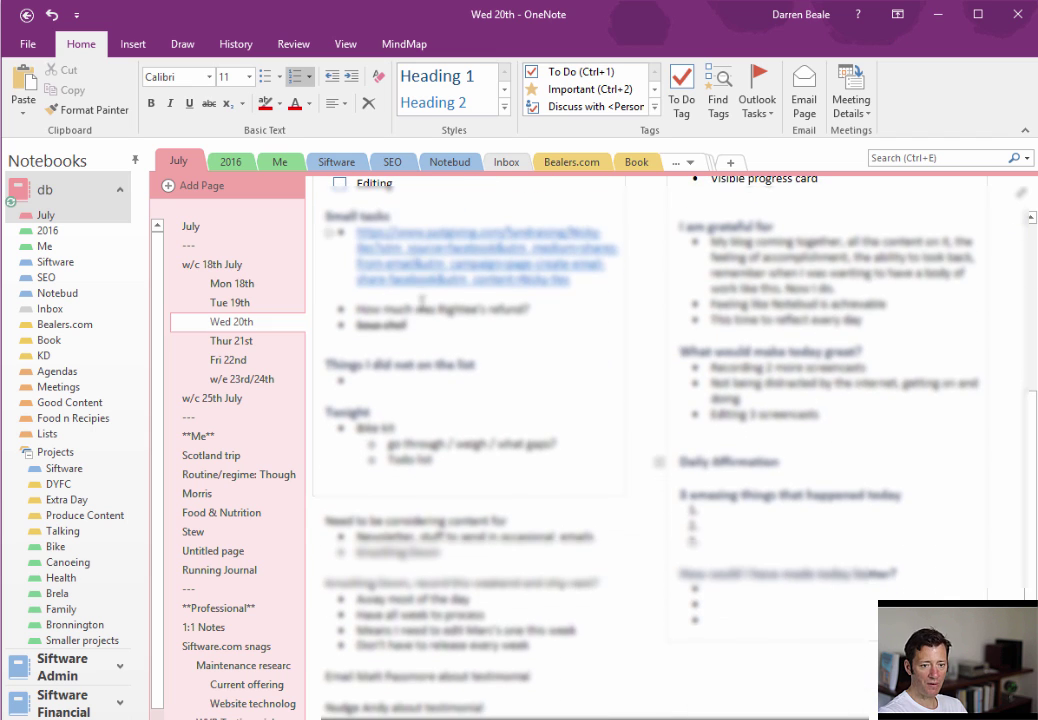
pyautogui.scroll(6, 422, 303)
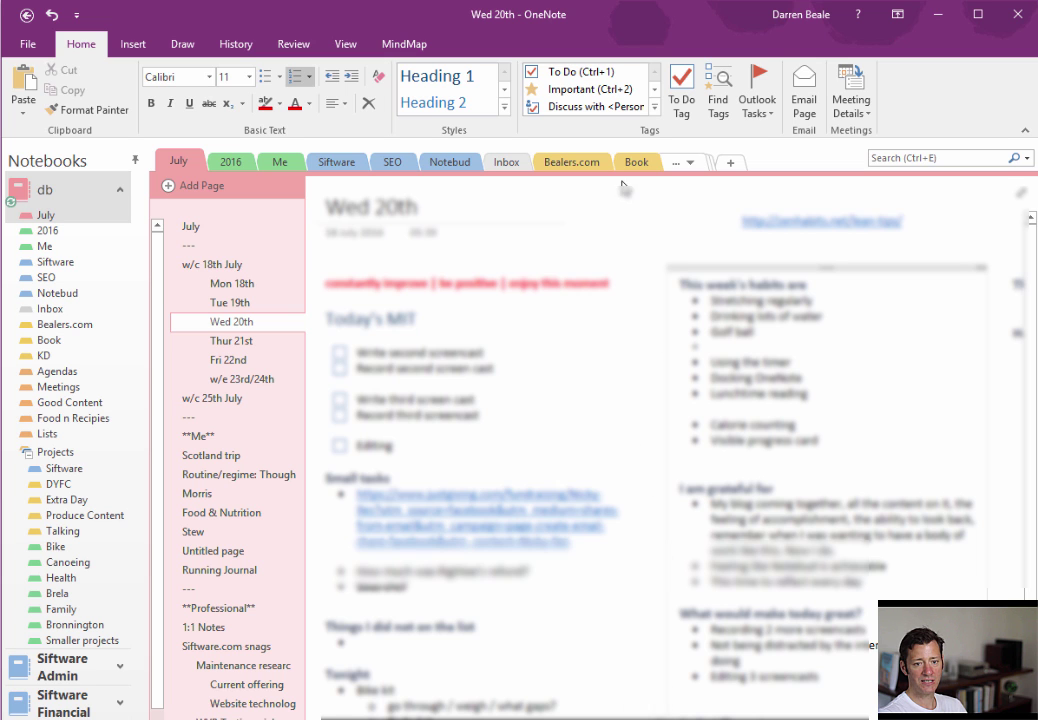
pyautogui.scroll(-1, 636, 612)
pyautogui.scroll(-4, 636, 612)
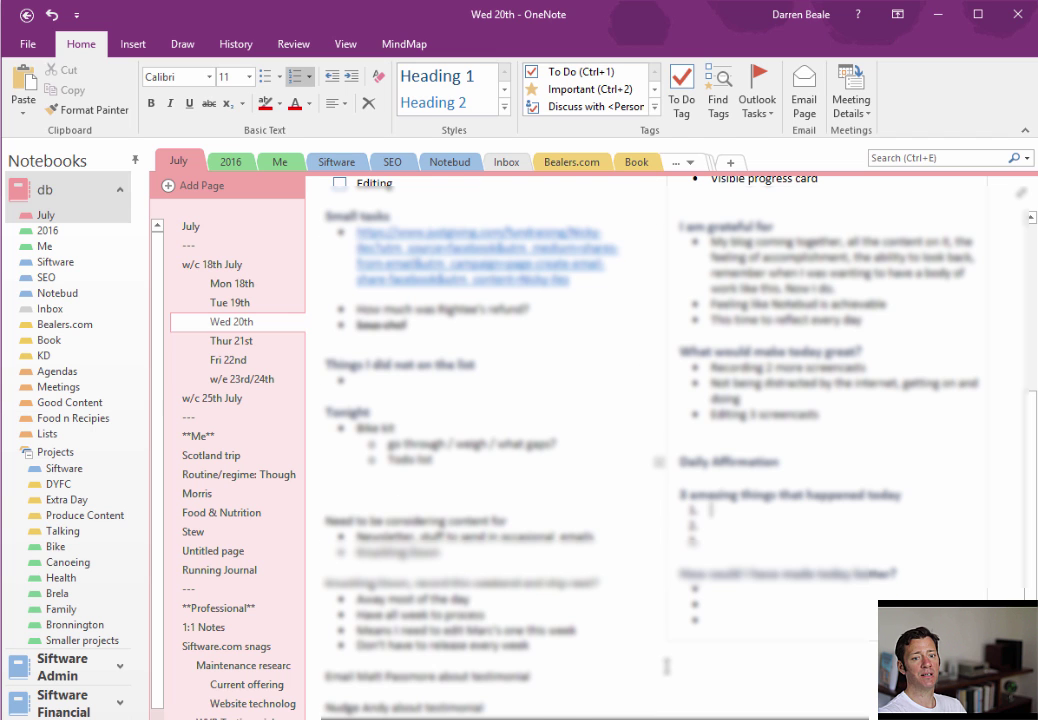
pyautogui.scroll(4, 549, 410)
pyautogui.scroll(1, 549, 403)
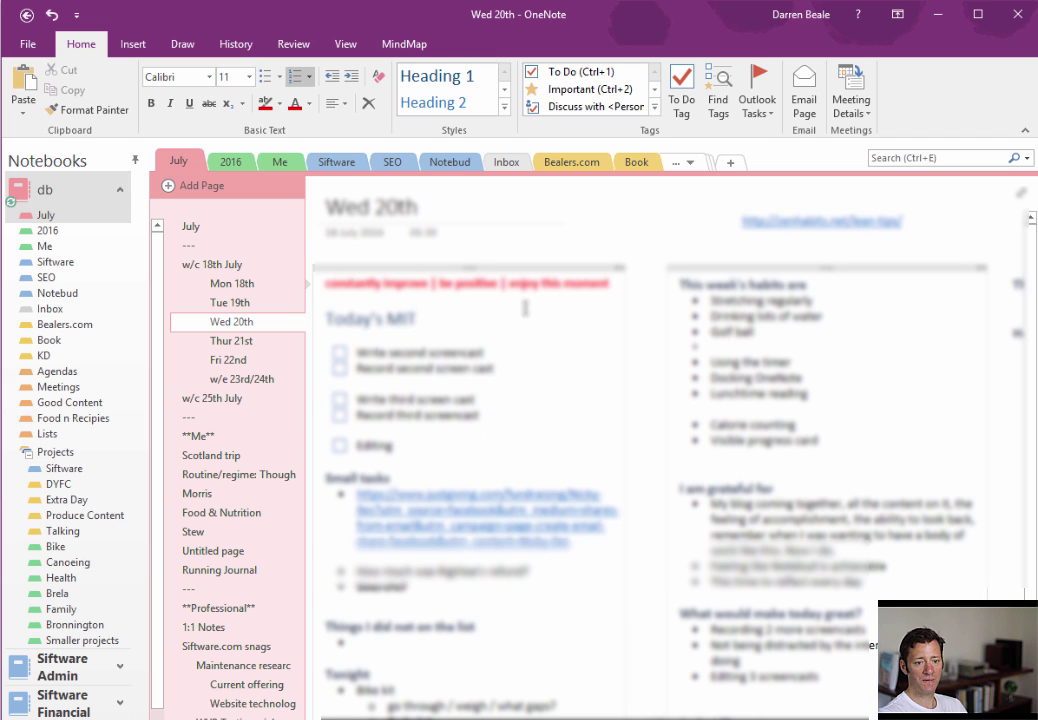
# - Look over the full Wed 20th page and compare it with the Journal template page in the 2016 section
pyautogui.scroll(-5, 444, 455)
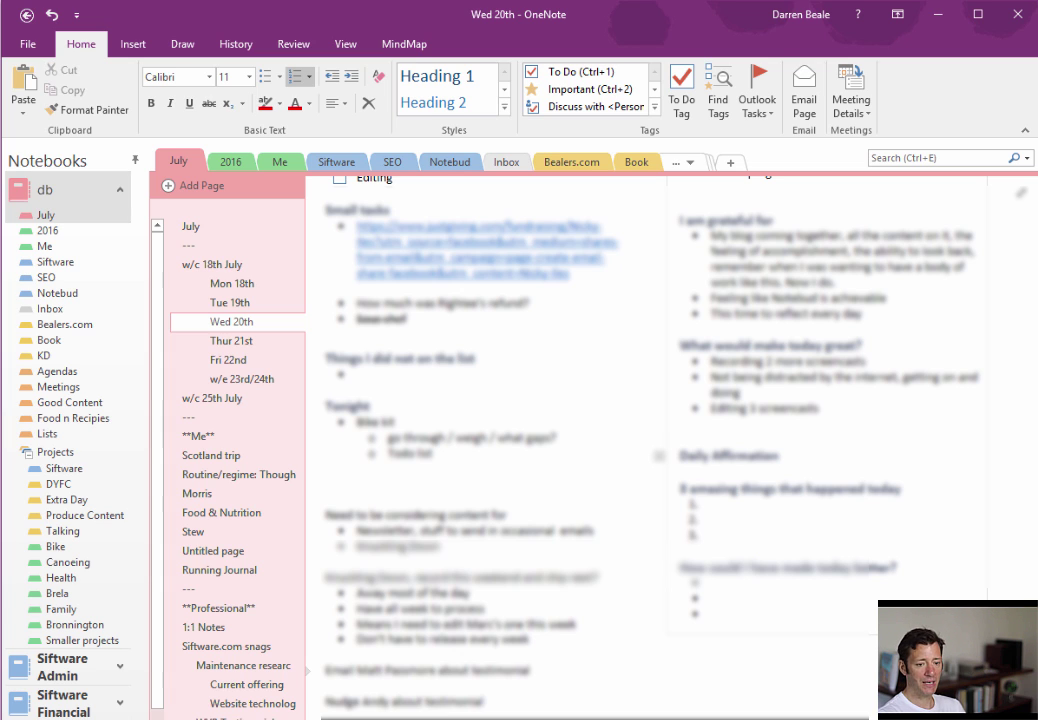
pyautogui.scroll(5, 592, 634)
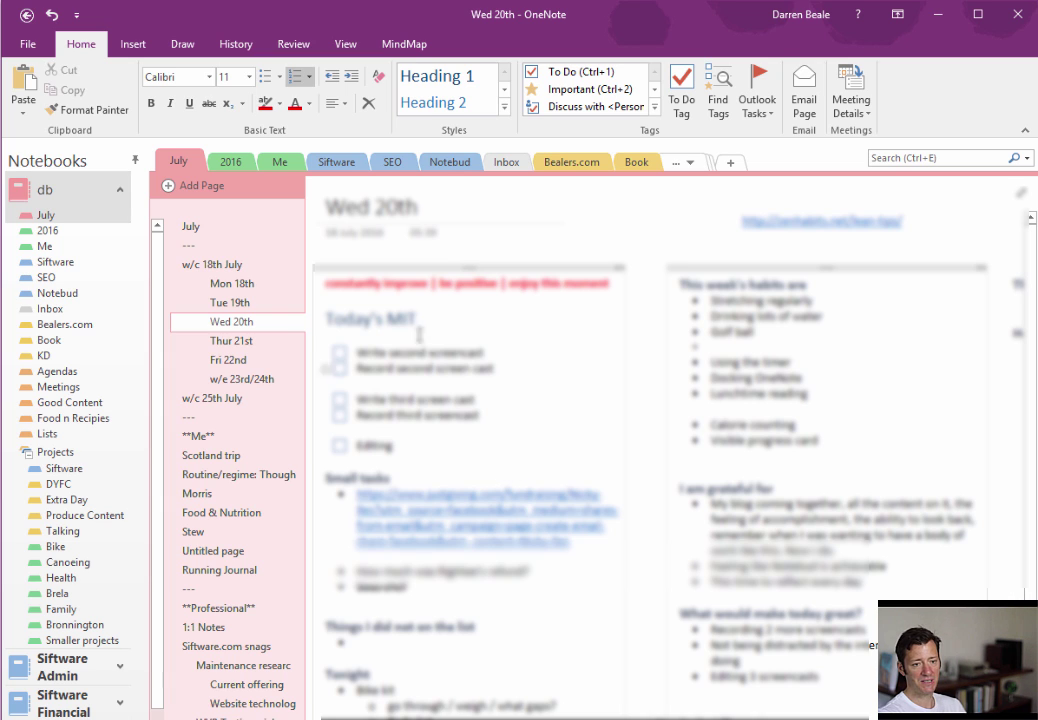
pyautogui.click(229, 166)
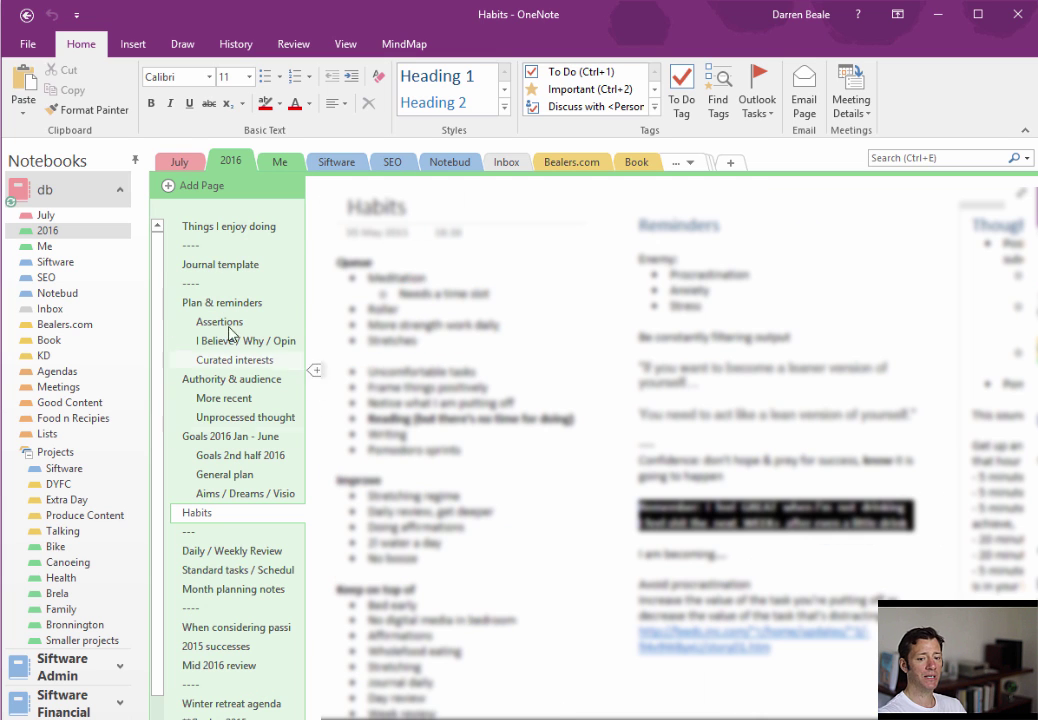
pyautogui.click(238, 262)
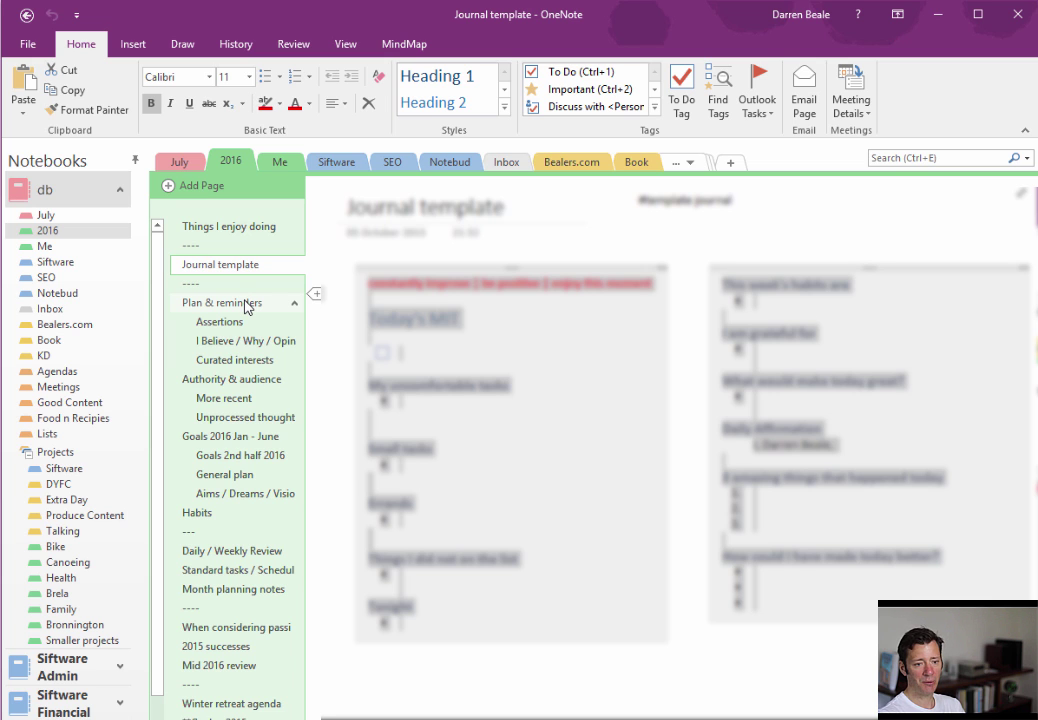
# - View the Me section, and look through the open page and the page list of the Siftware section
pyautogui.click(281, 166)
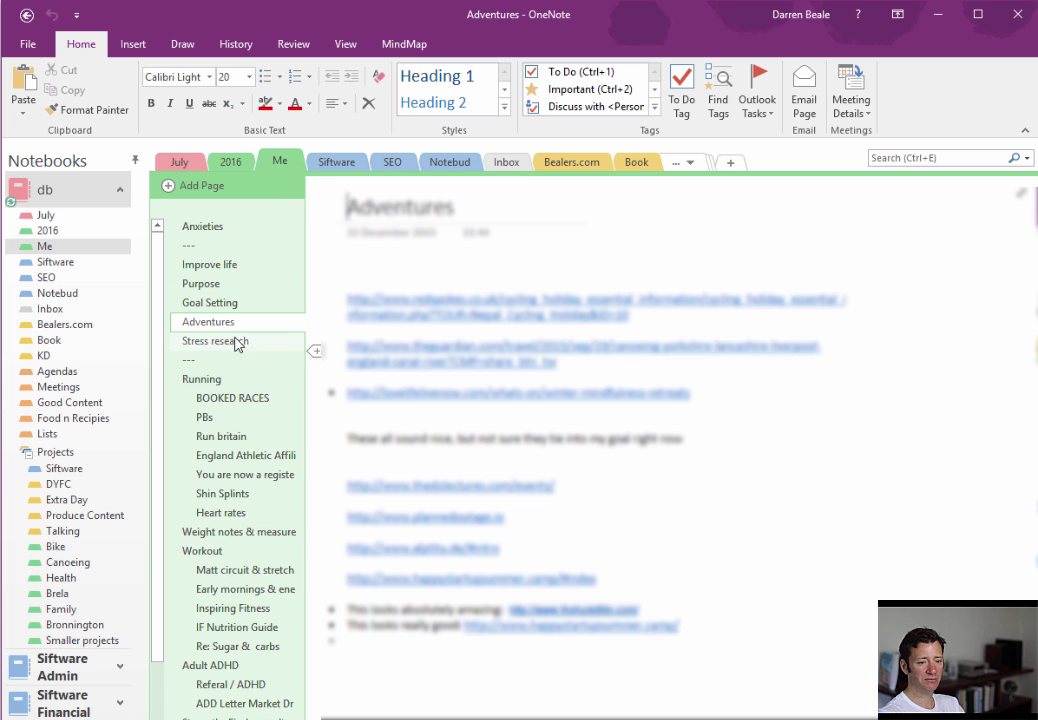
pyautogui.click(339, 164)
pyautogui.scroll(2, 268, 268)
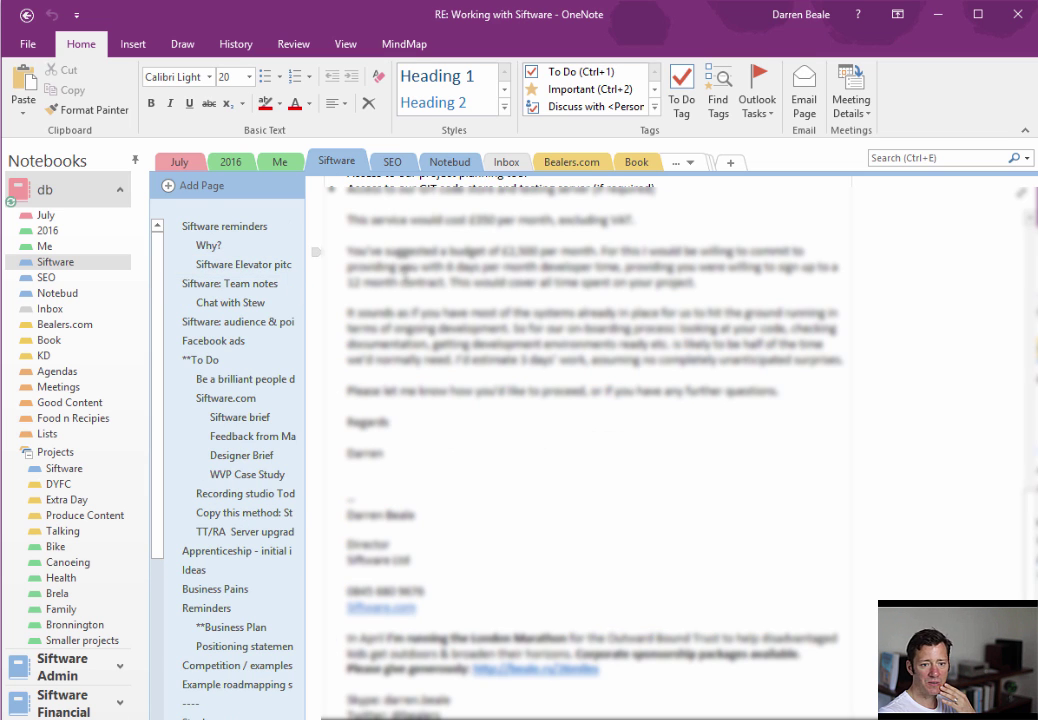
pyautogui.scroll(10, 405, 271)
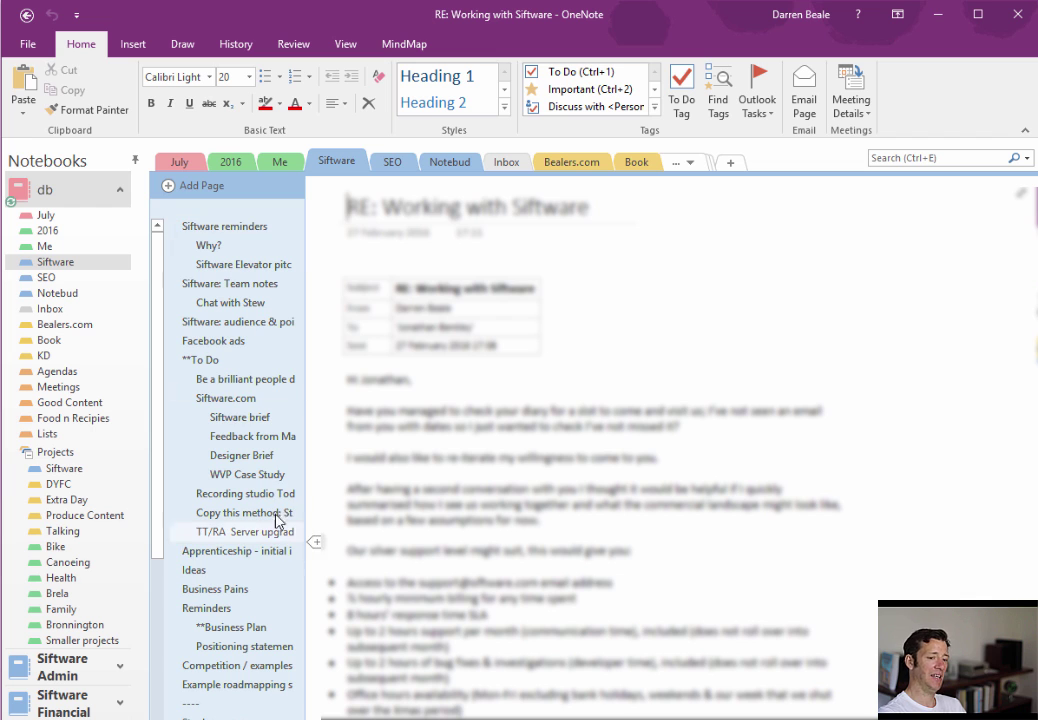
pyautogui.scroll(-3, 240, 424)
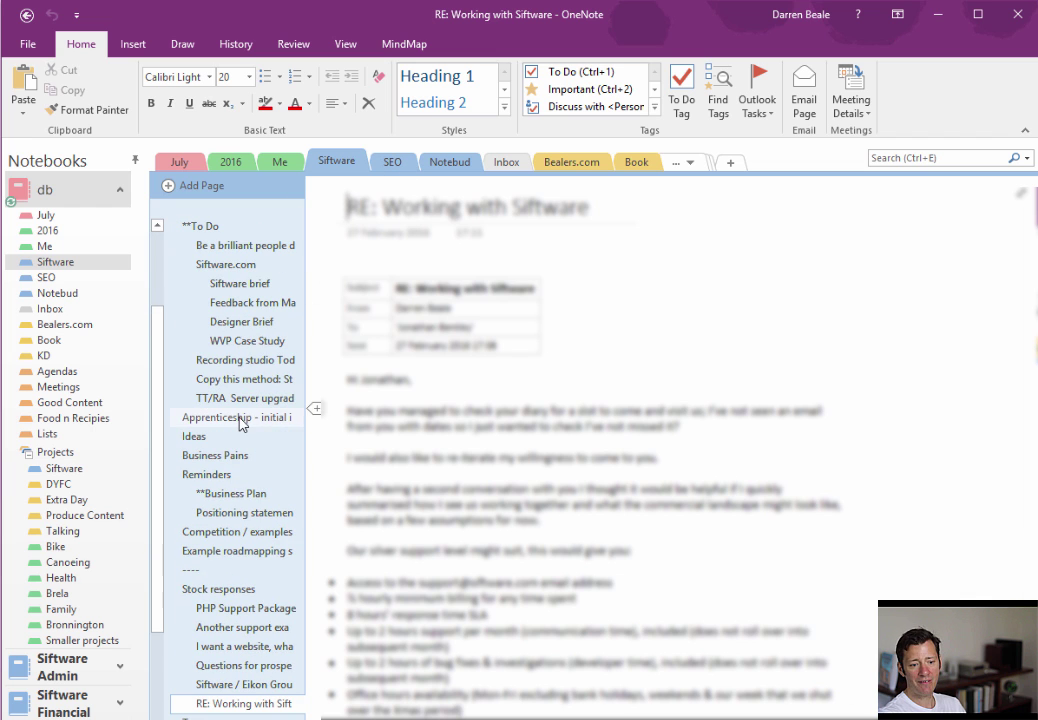
pyautogui.scroll(3, 240, 424)
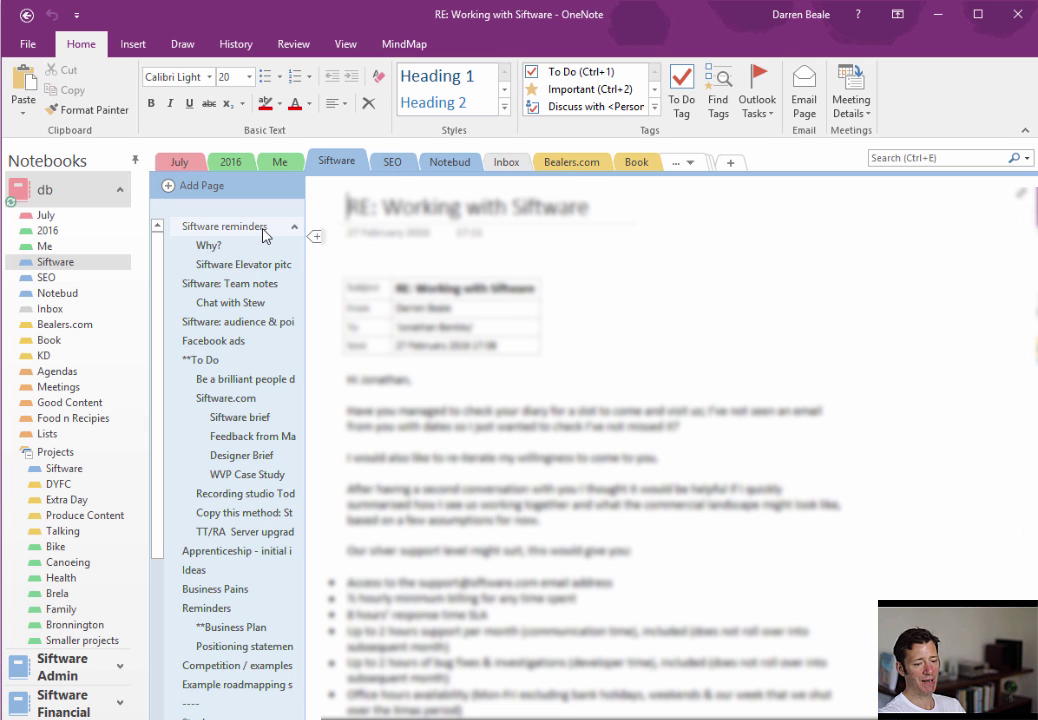
# - View the SEO section, and skim the Full structure page in the Notebud section
pyautogui.click(393, 164)
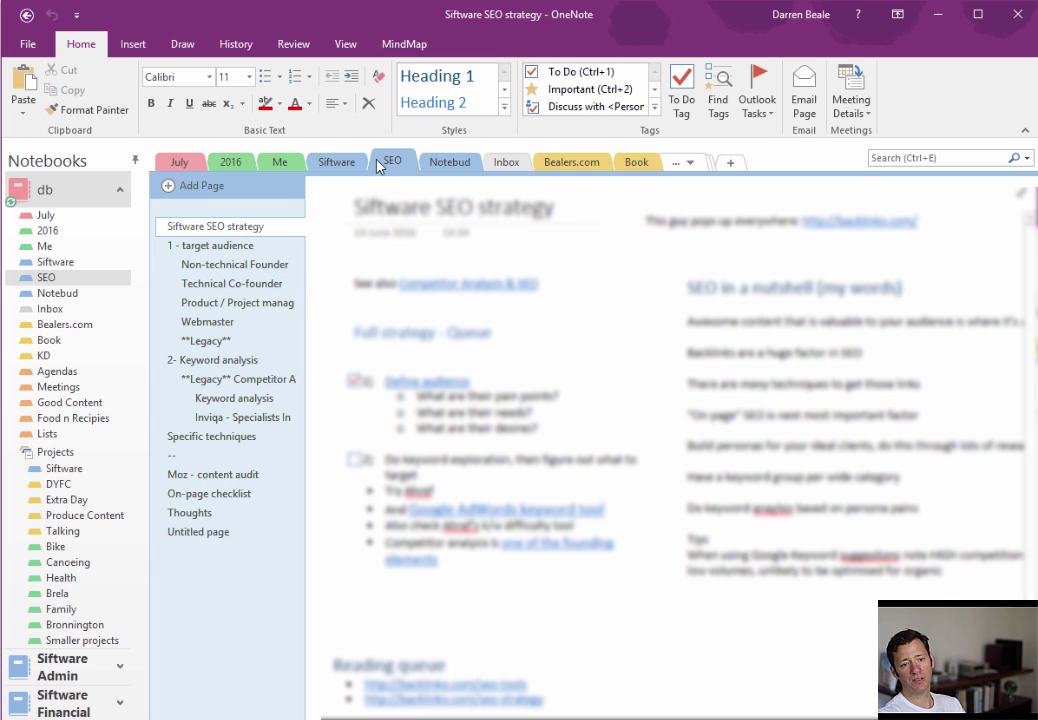
pyautogui.click(452, 175)
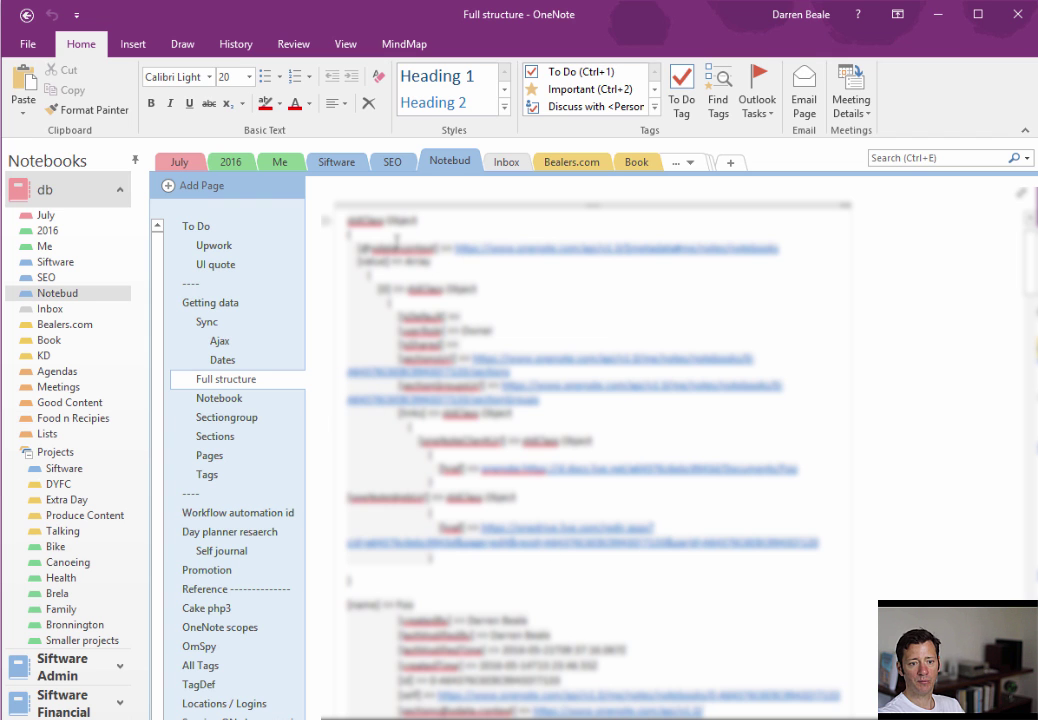
pyautogui.scroll(-8, 508, 381)
pyautogui.scroll(-8, 508, 381)
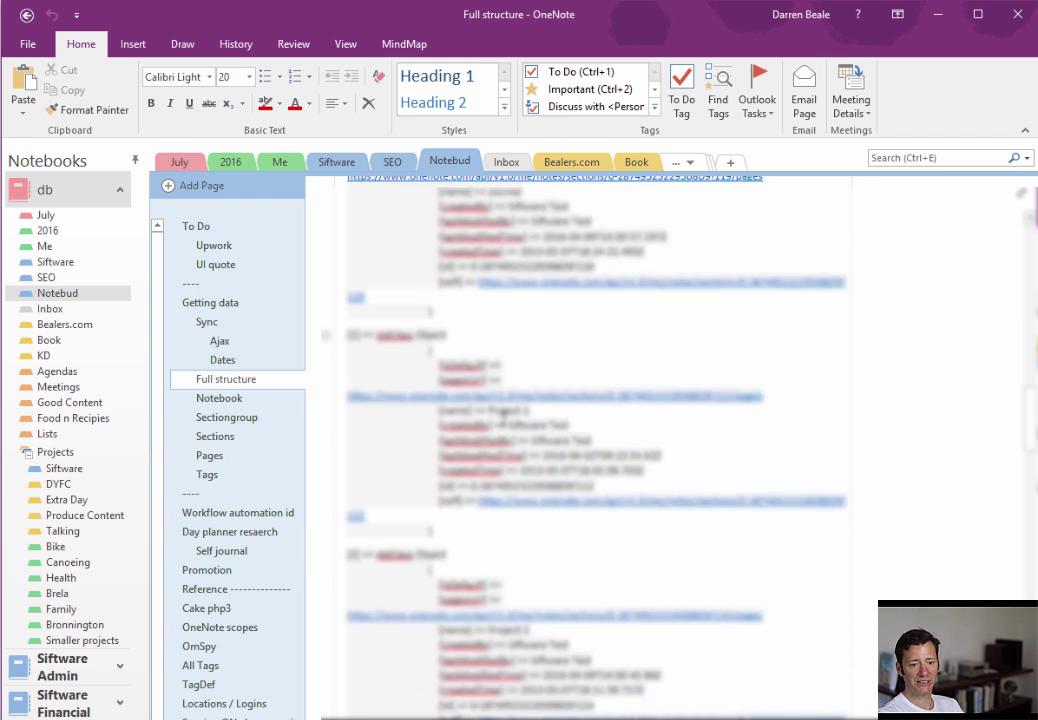
pyautogui.scroll(20, 623, 440)
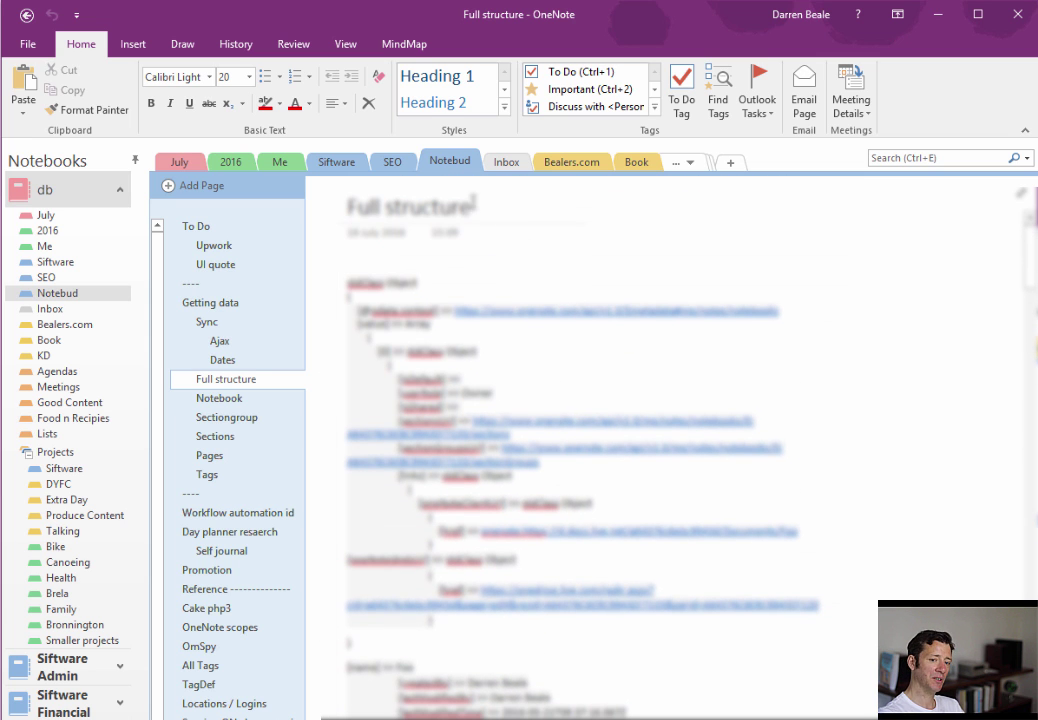
pyautogui.click(496, 208)
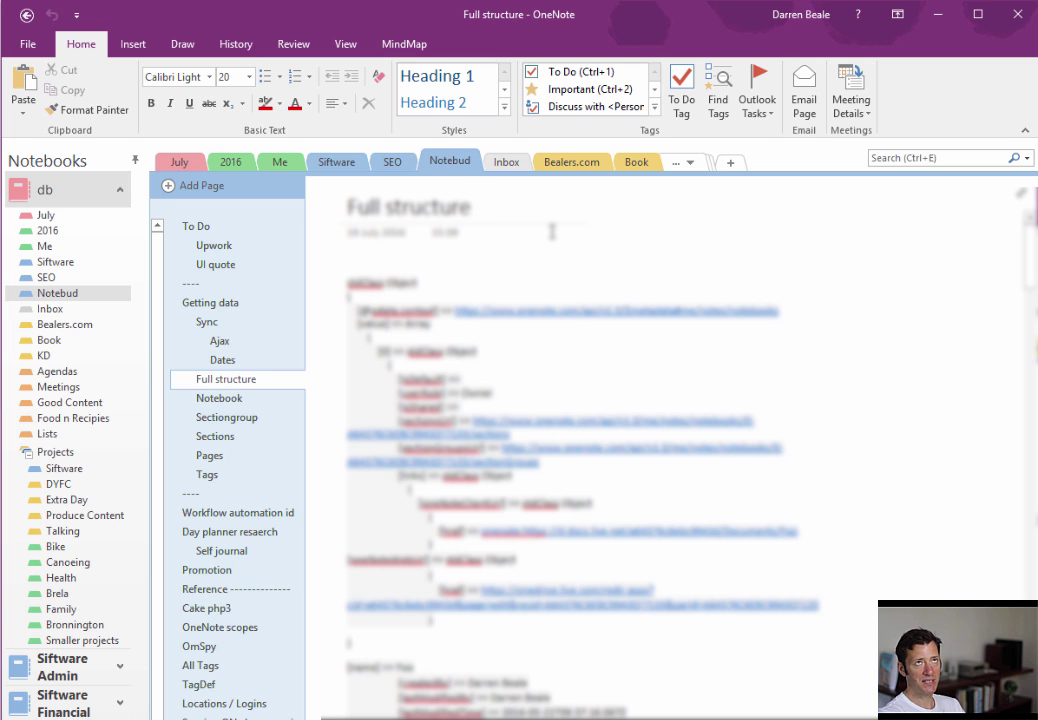
# - Browse the Inbox, Bealers.com and Book sections of the db notebook
pyautogui.click(505, 162)
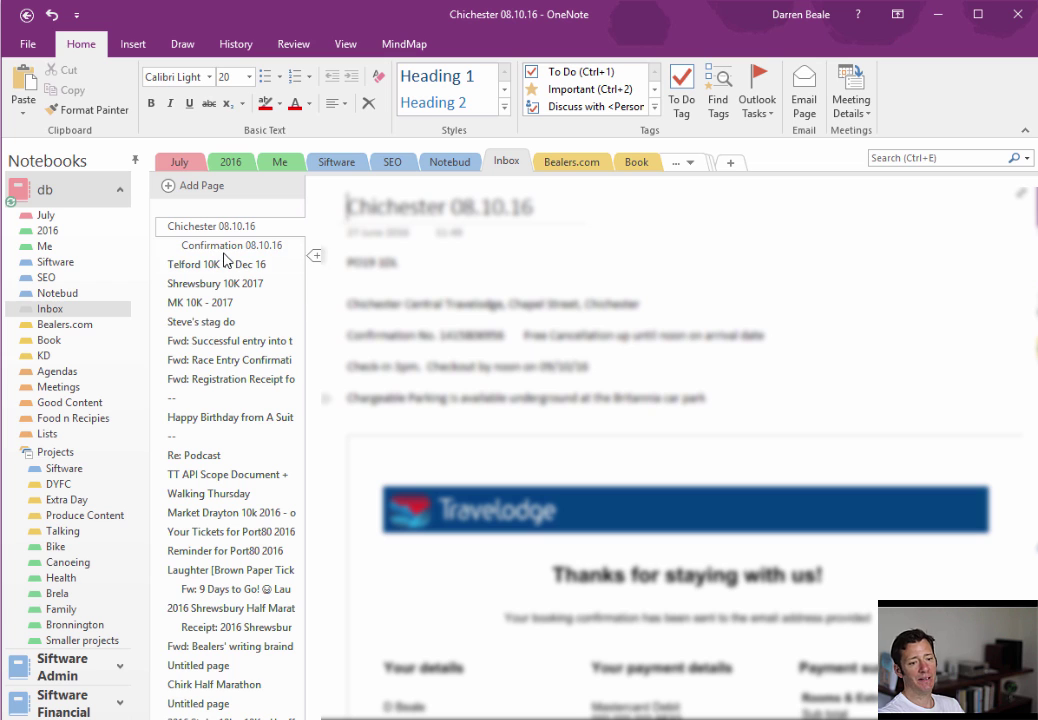
pyautogui.click(573, 163)
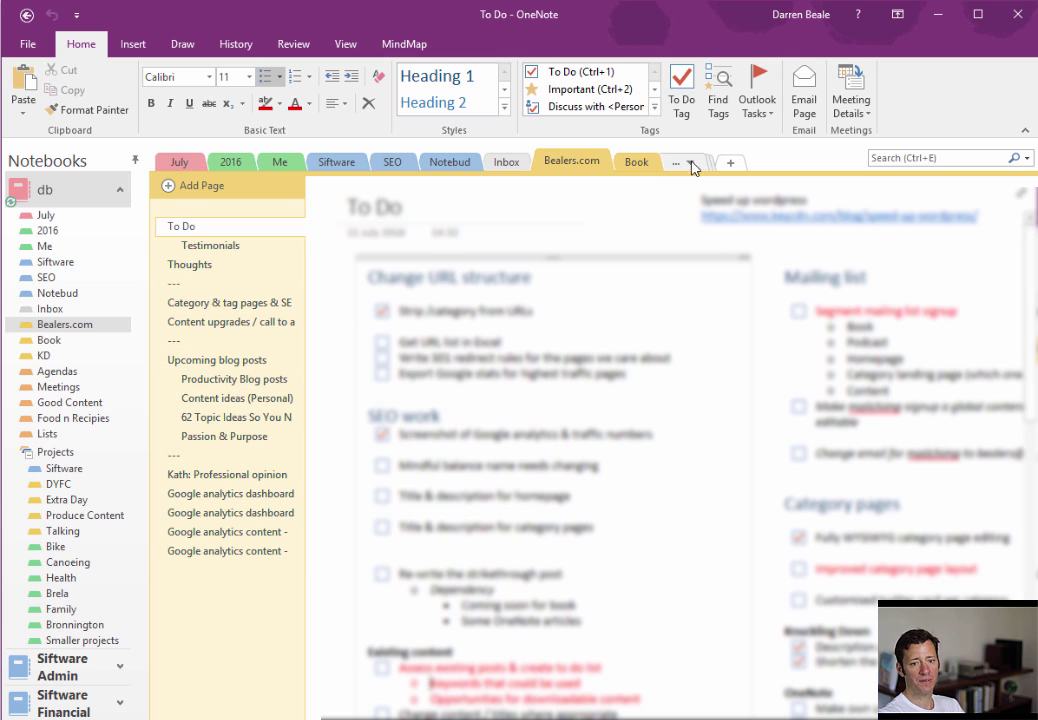
pyautogui.click(637, 163)
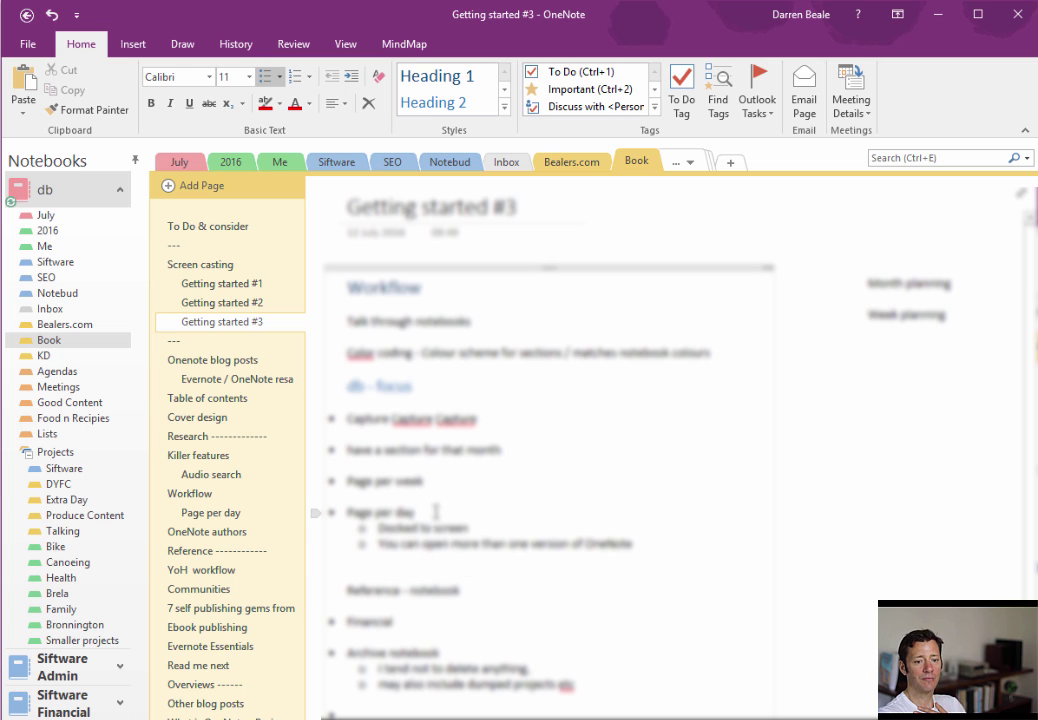
pyautogui.click(656, 558)
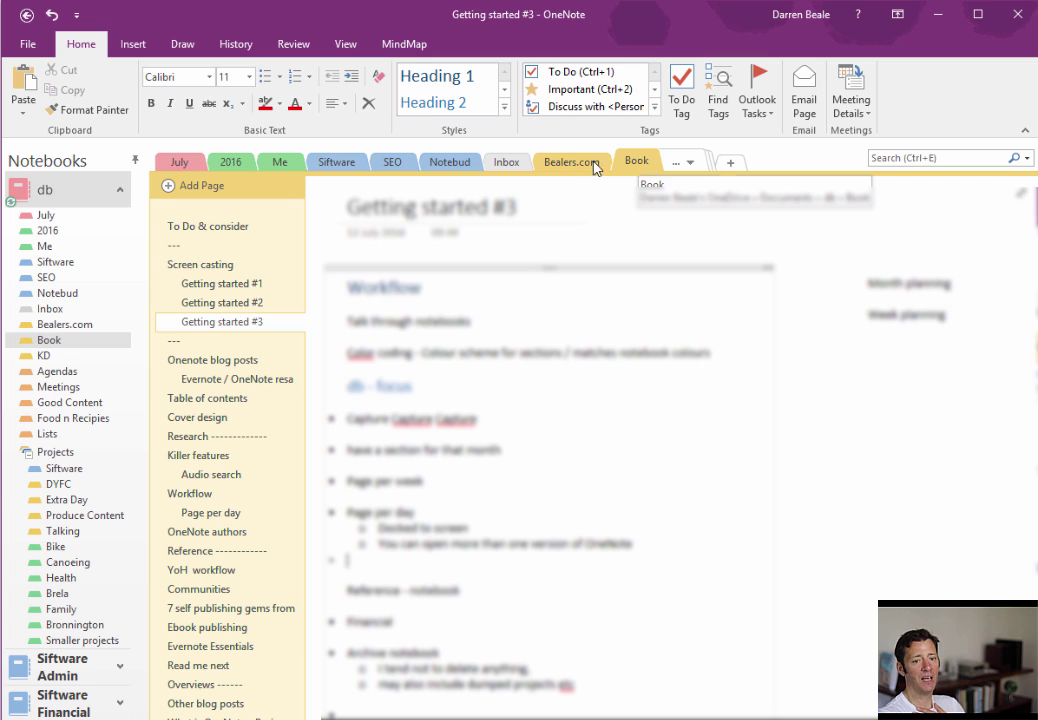
# - Browse the Agendas, Meetings and Lists sections among the db notebook's remaining sections
pyautogui.click(691, 163)
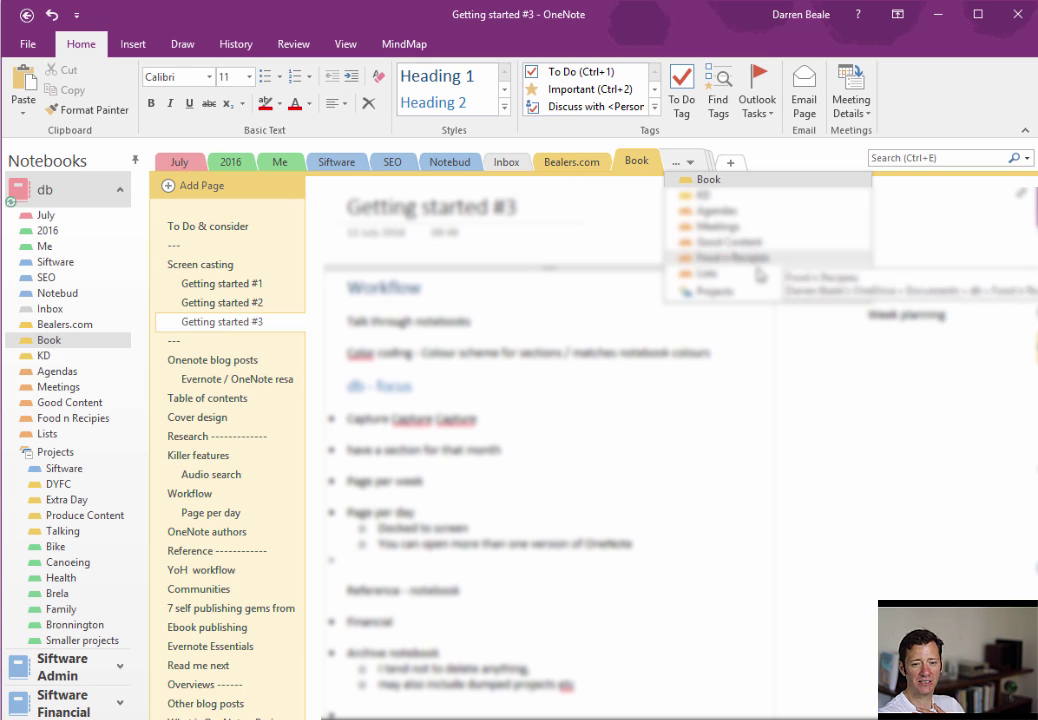
pyautogui.click(710, 213)
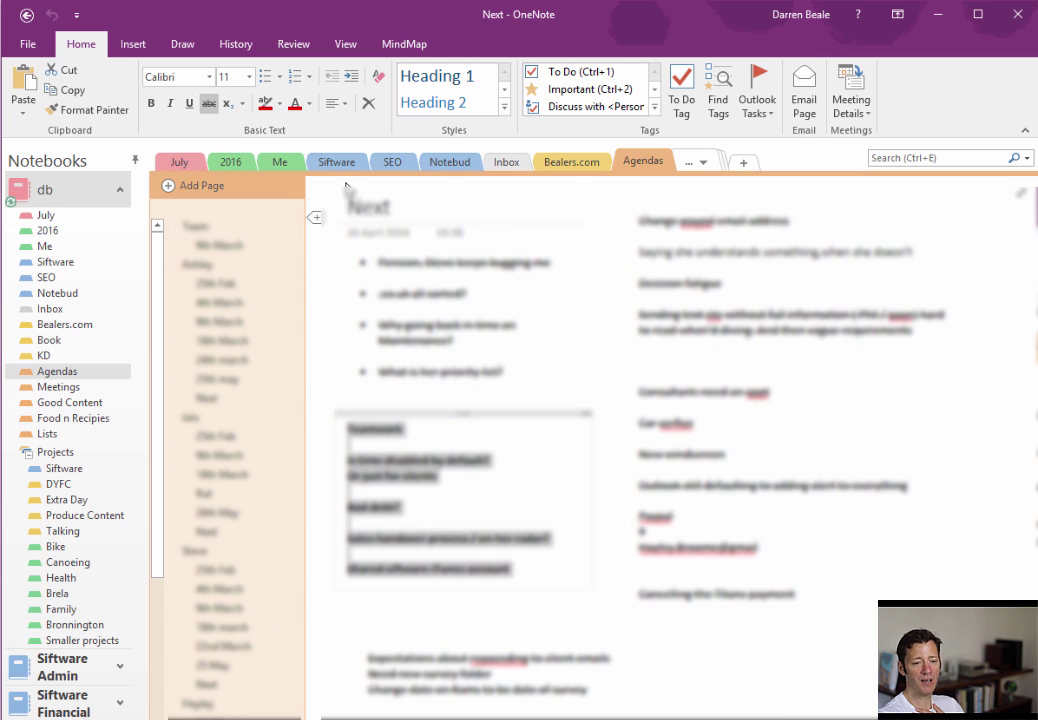
pyautogui.click(698, 166)
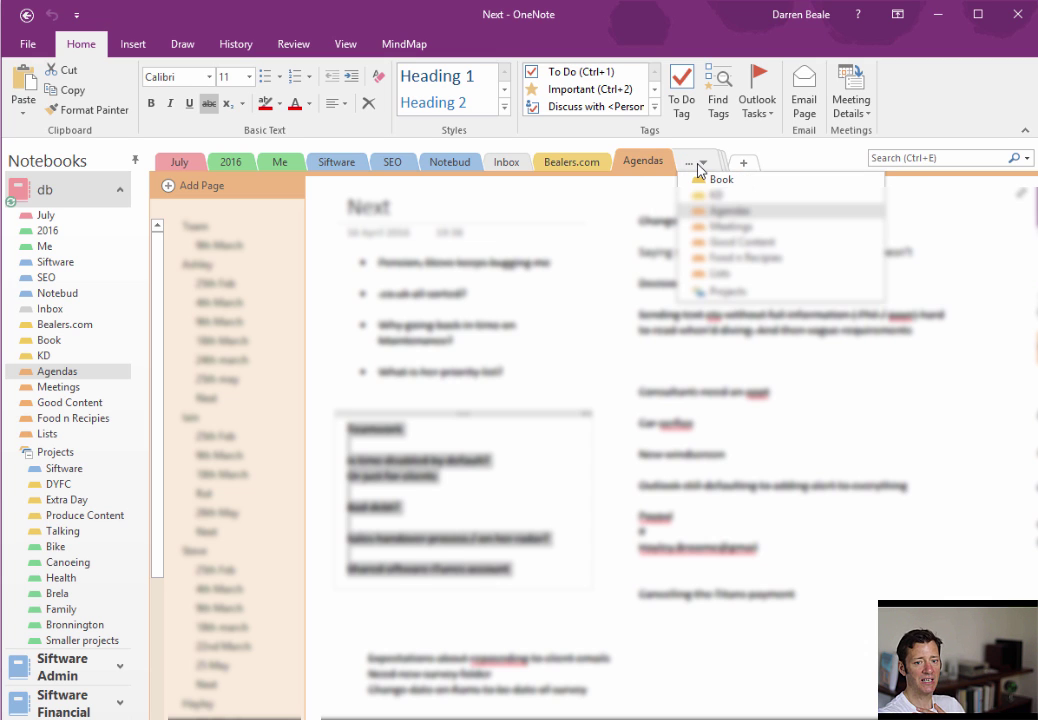
pyautogui.click(727, 228)
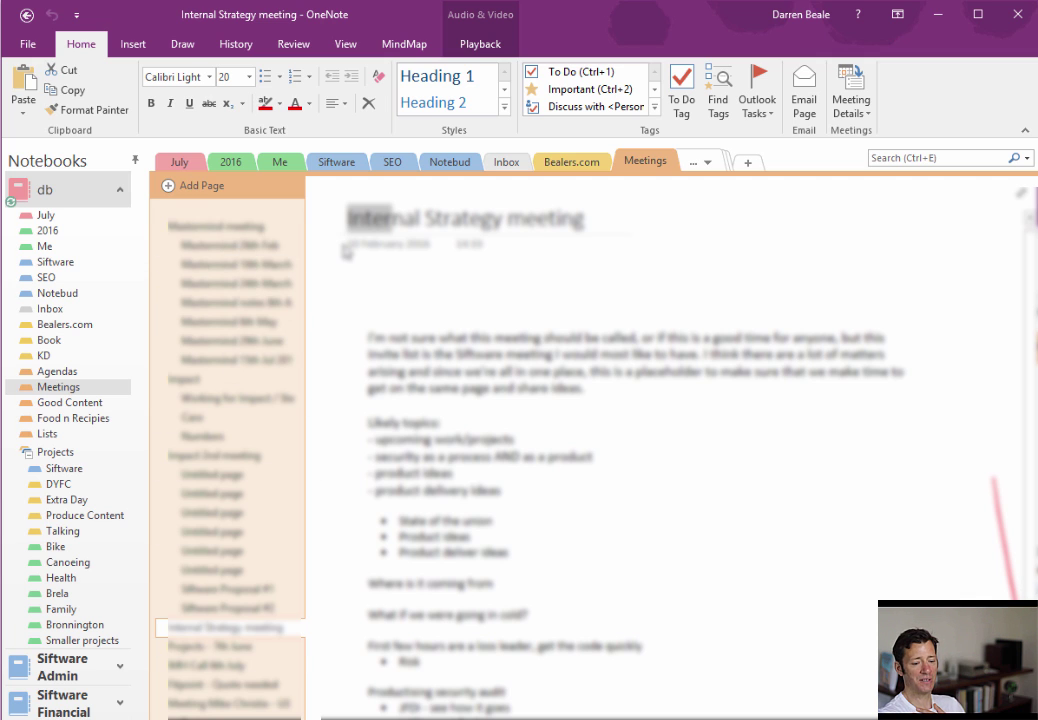
pyautogui.click(700, 162)
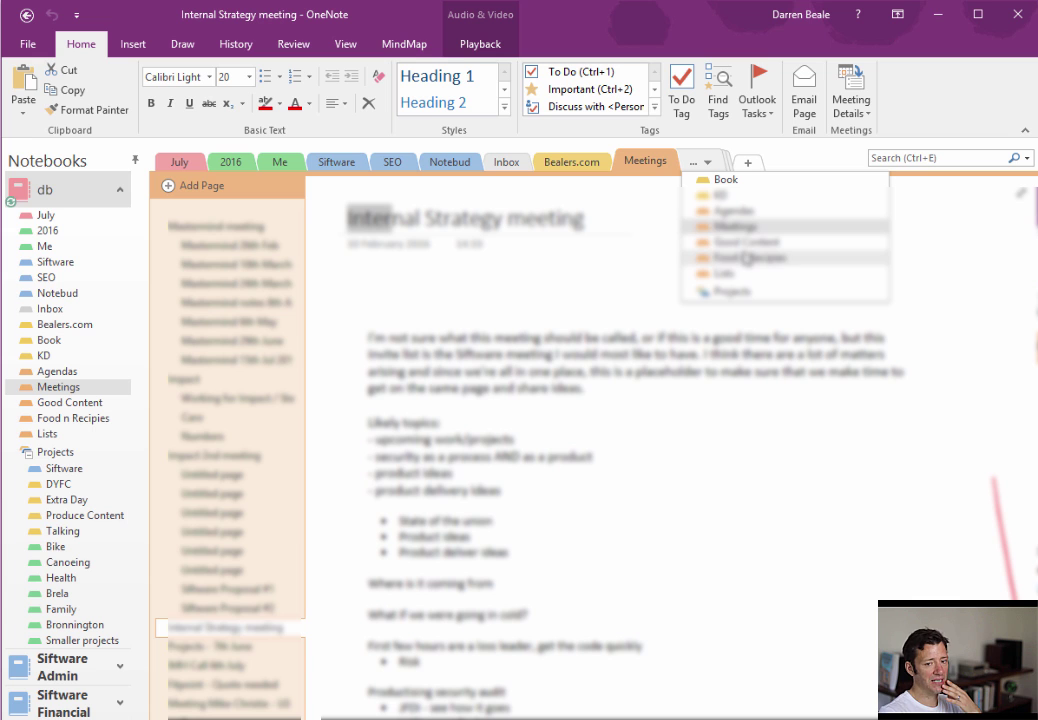
pyautogui.click(722, 273)
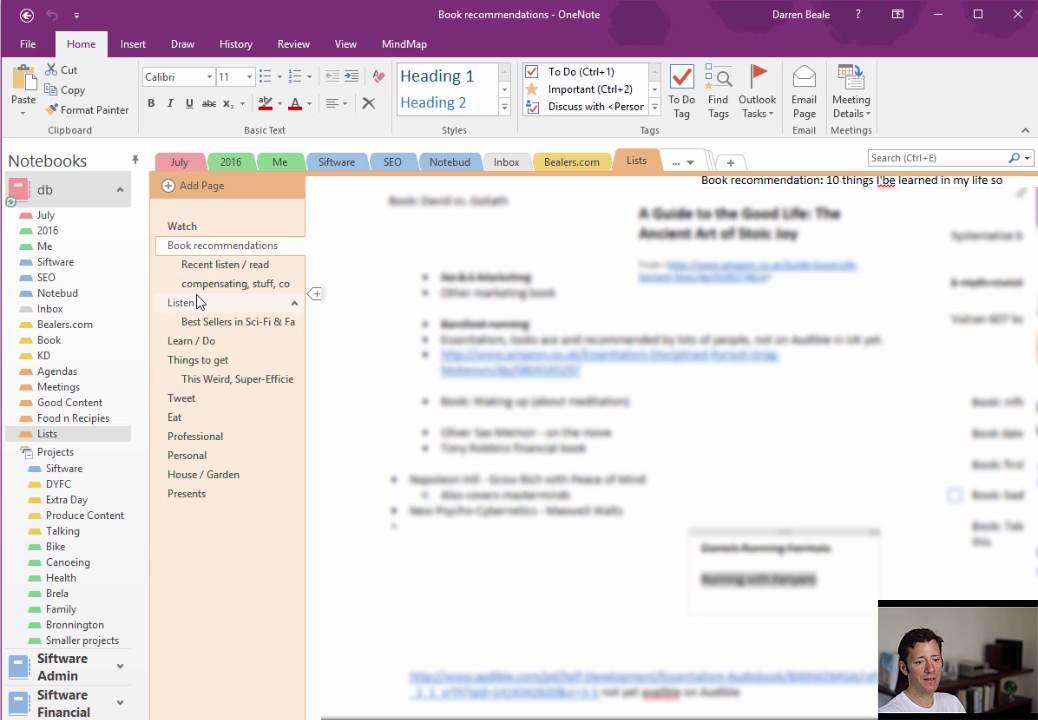
pyautogui.click(687, 164)
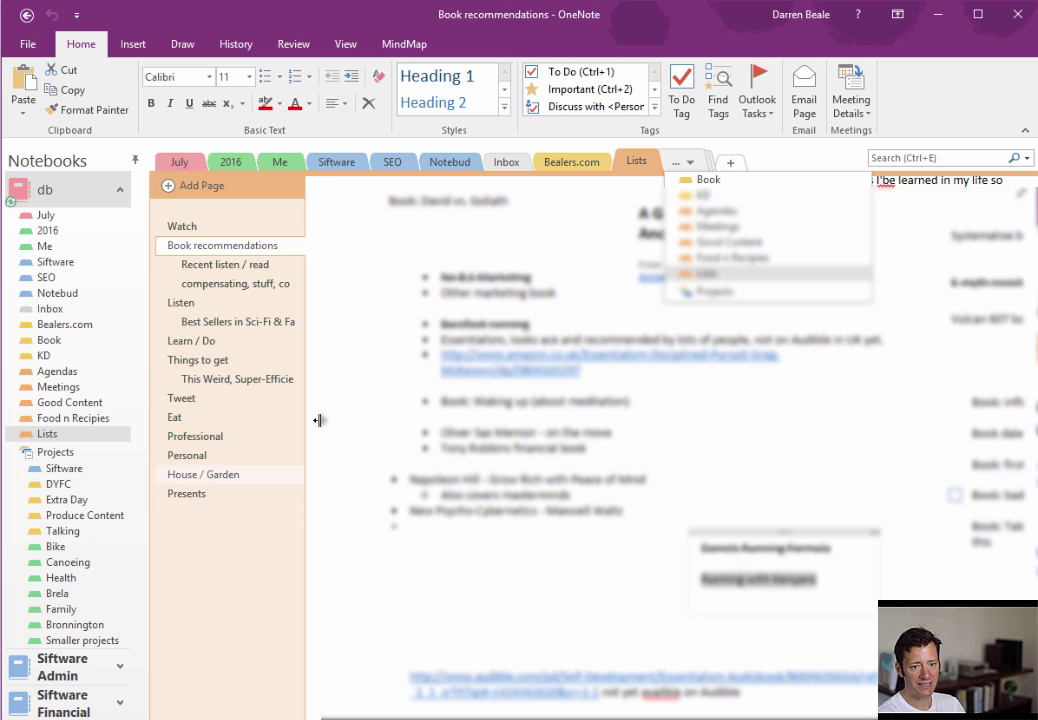
# - Return to the Bealers.com section, and collapse the db notebook and expand the Siftware Admin notebook
pyautogui.click(573, 166)
pyautogui.click(573, 163)
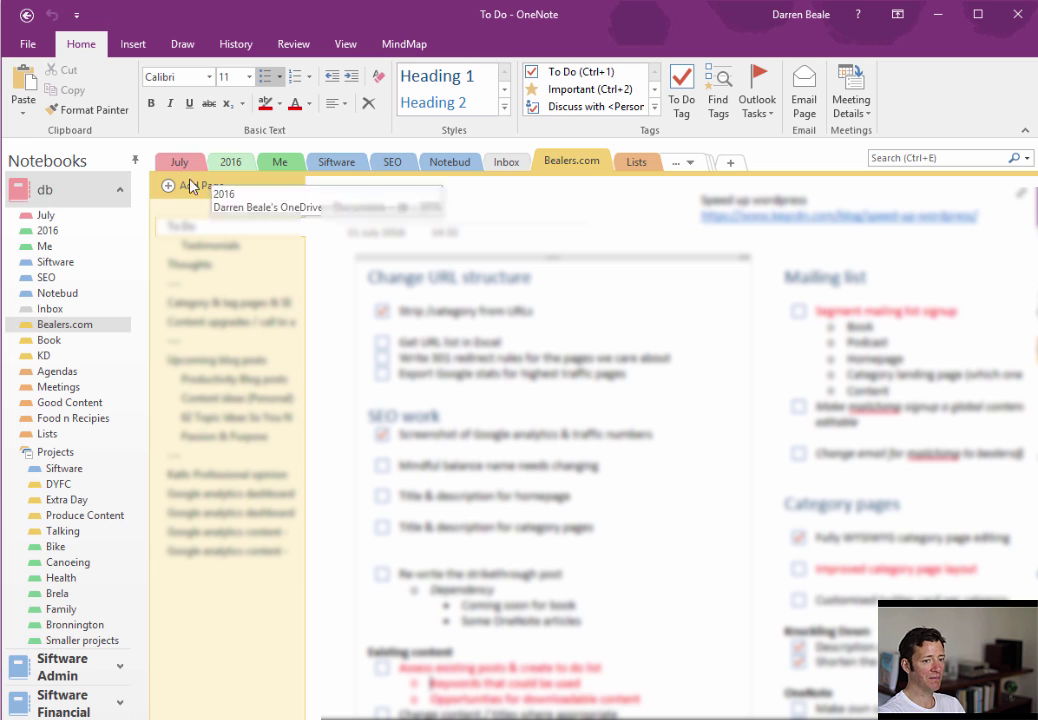
pyautogui.click(117, 194)
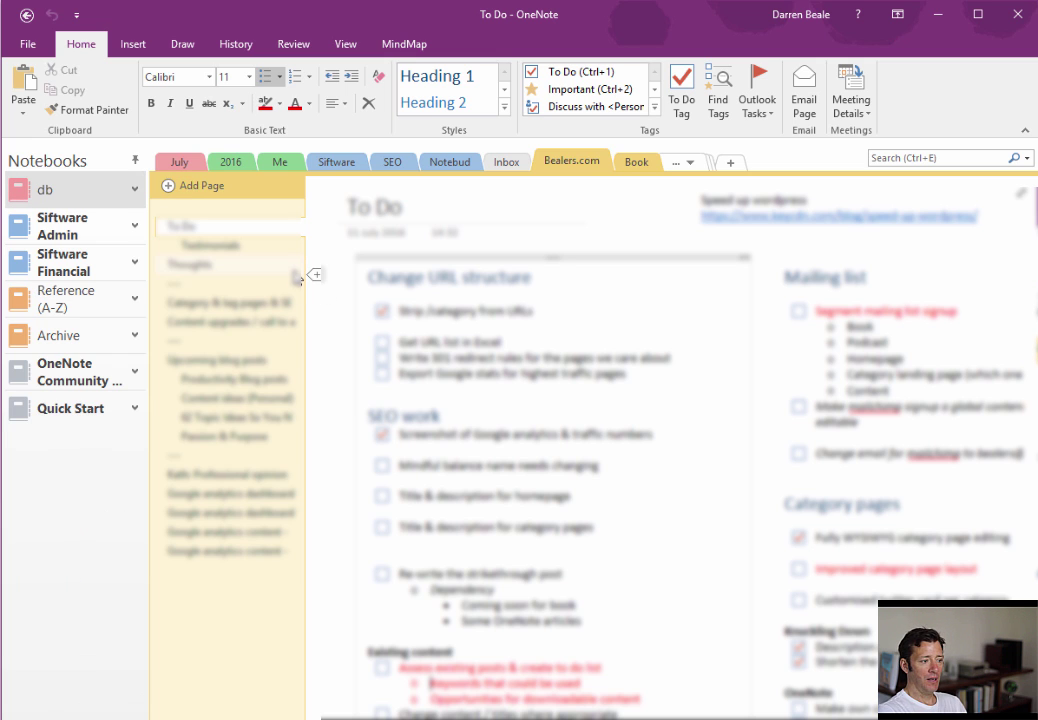
pyautogui.click(135, 229)
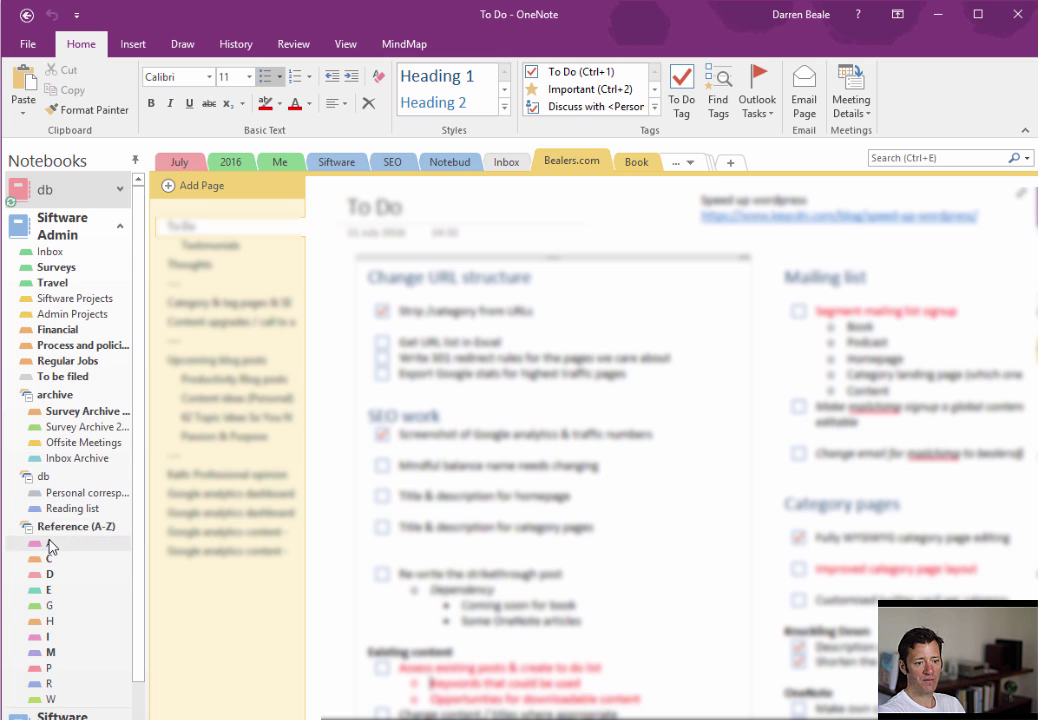
# - Open the Surveys section and view its Guru Survey notes, Broadway Chambers, CSCS card and Survey plan pages
pyautogui.click(110, 268)
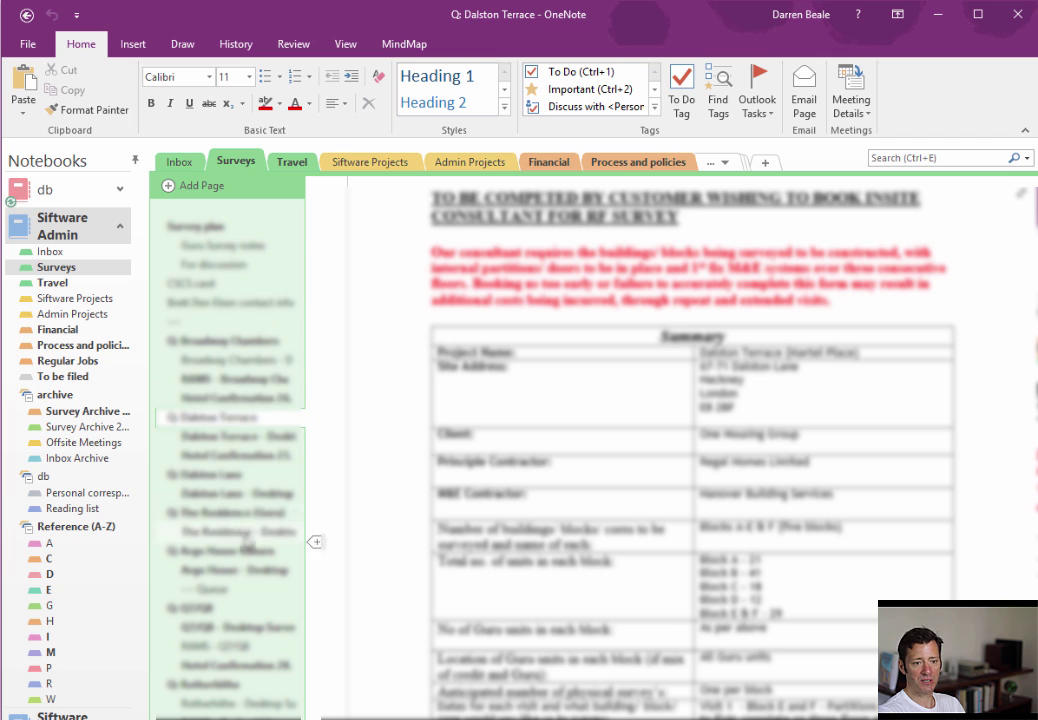
pyautogui.click(222, 245)
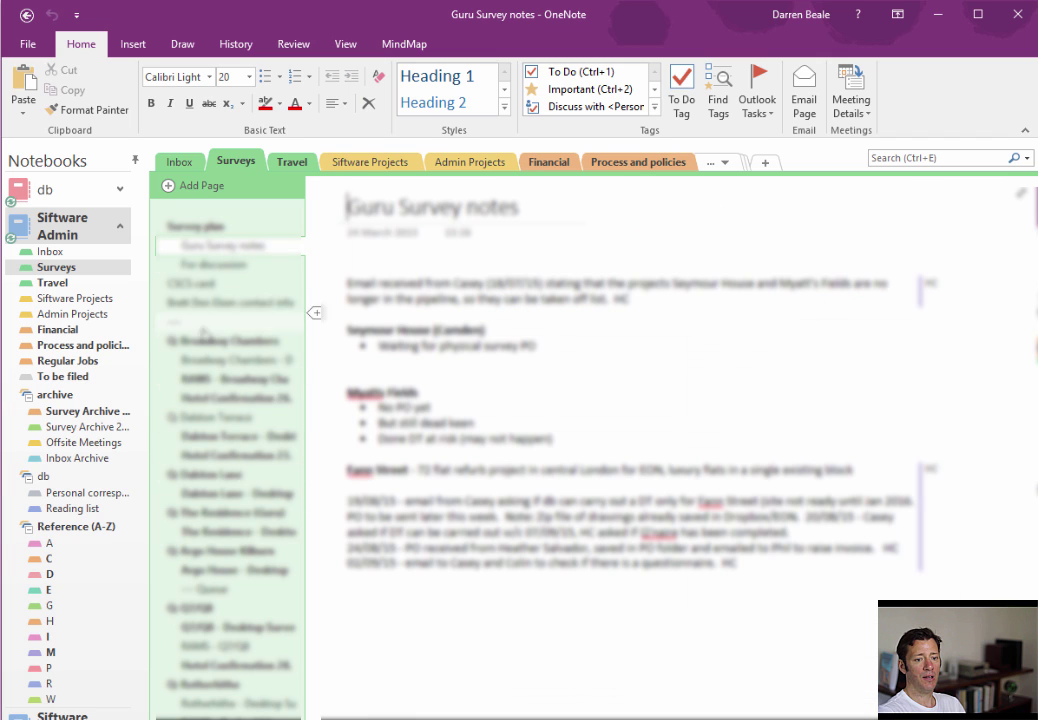
pyautogui.click(204, 340)
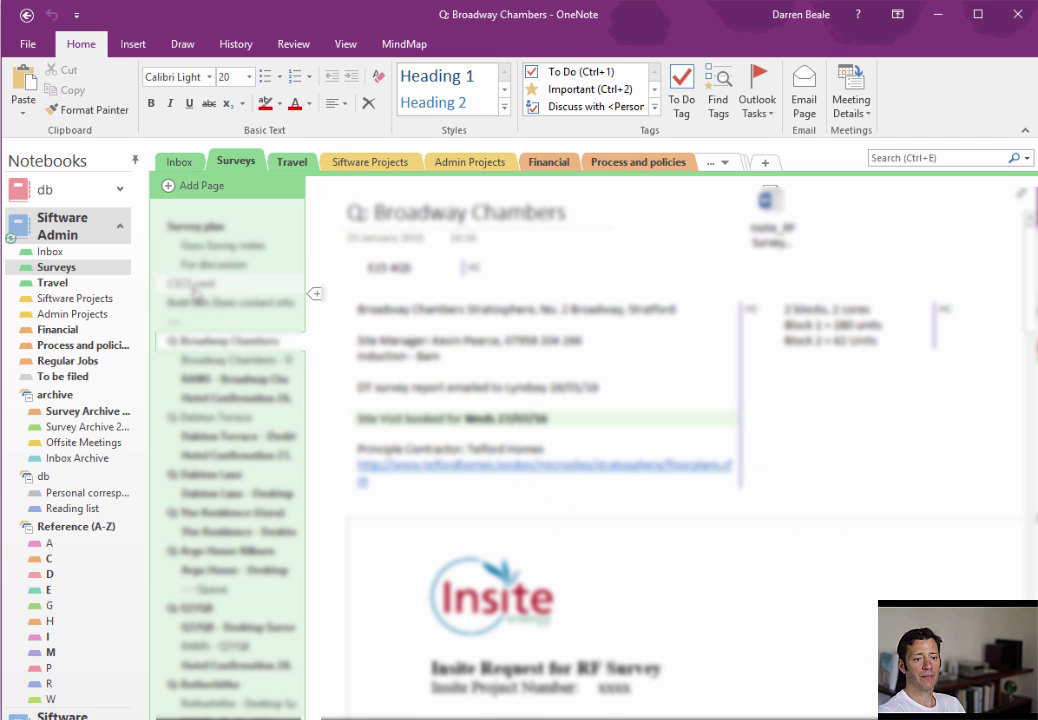
pyautogui.click(193, 284)
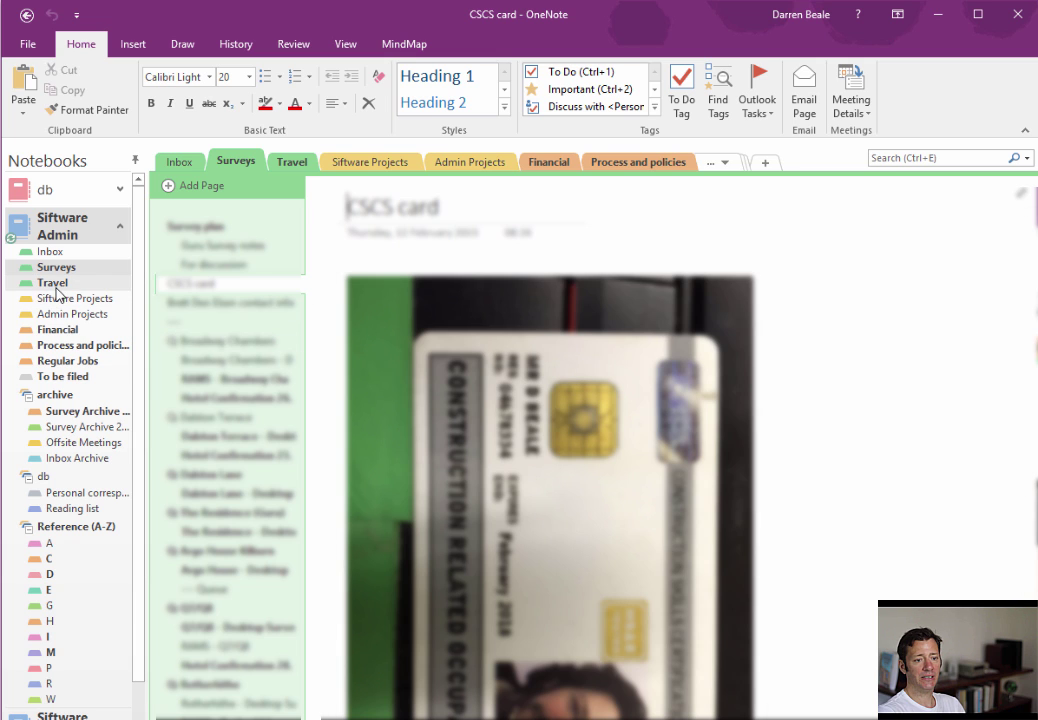
pyautogui.click(200, 227)
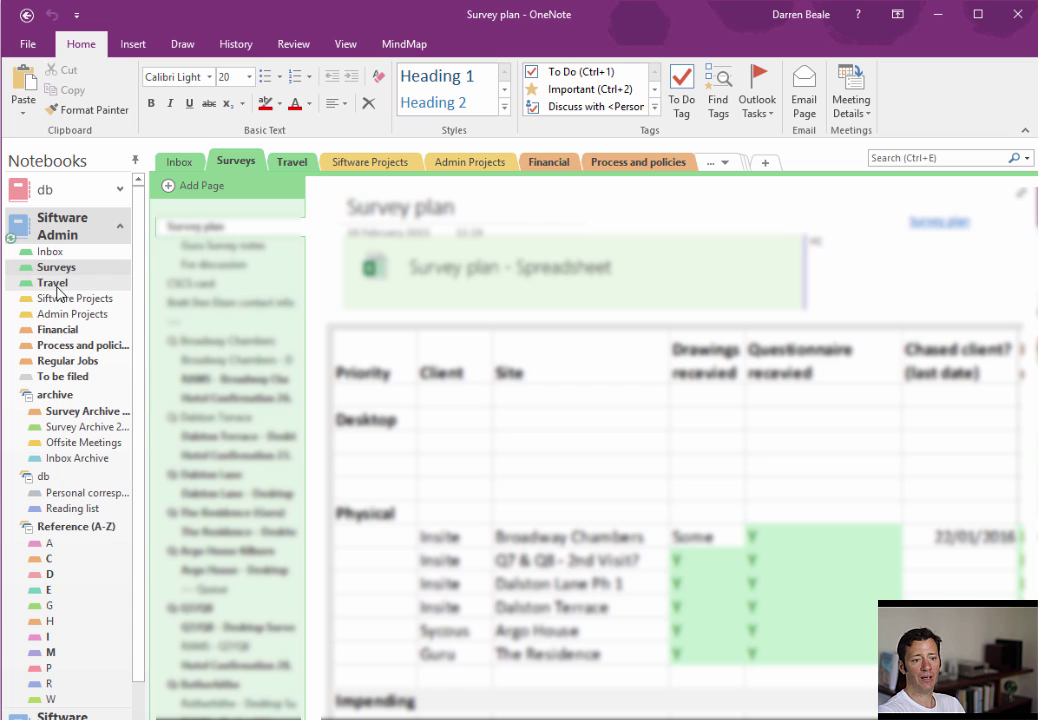
# - Open the Travel section, look through its page list and view the PHPNW15 October page
pyautogui.click(52, 283)
pyautogui.scroll(3, 230, 350)
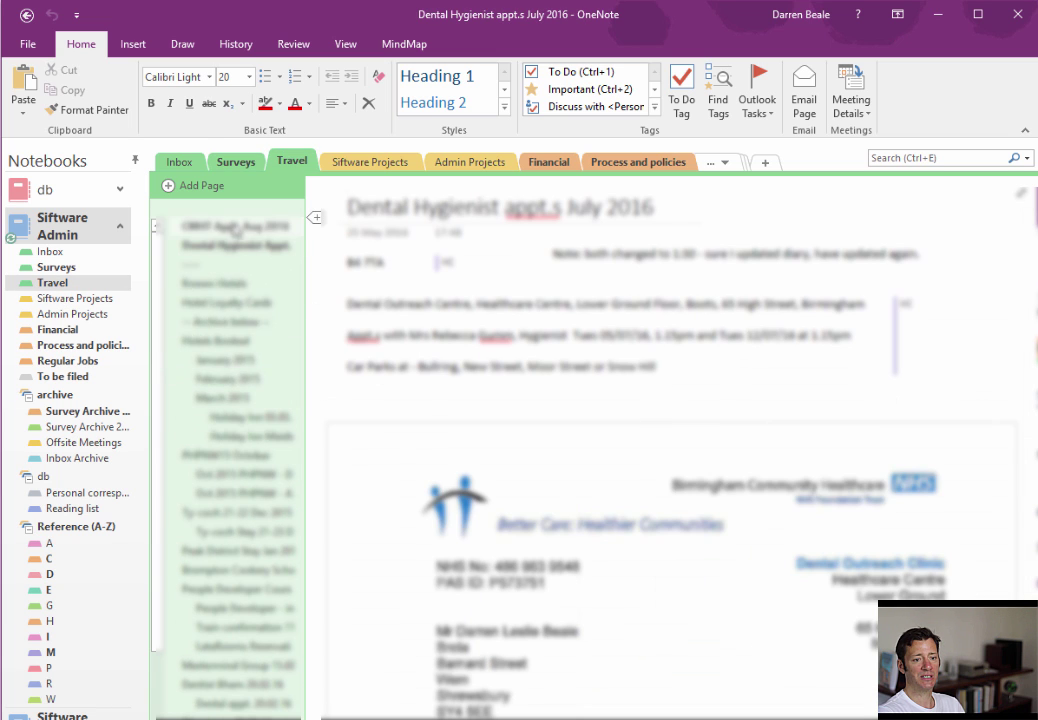
pyautogui.scroll(-3, 240, 250)
pyautogui.click(266, 303)
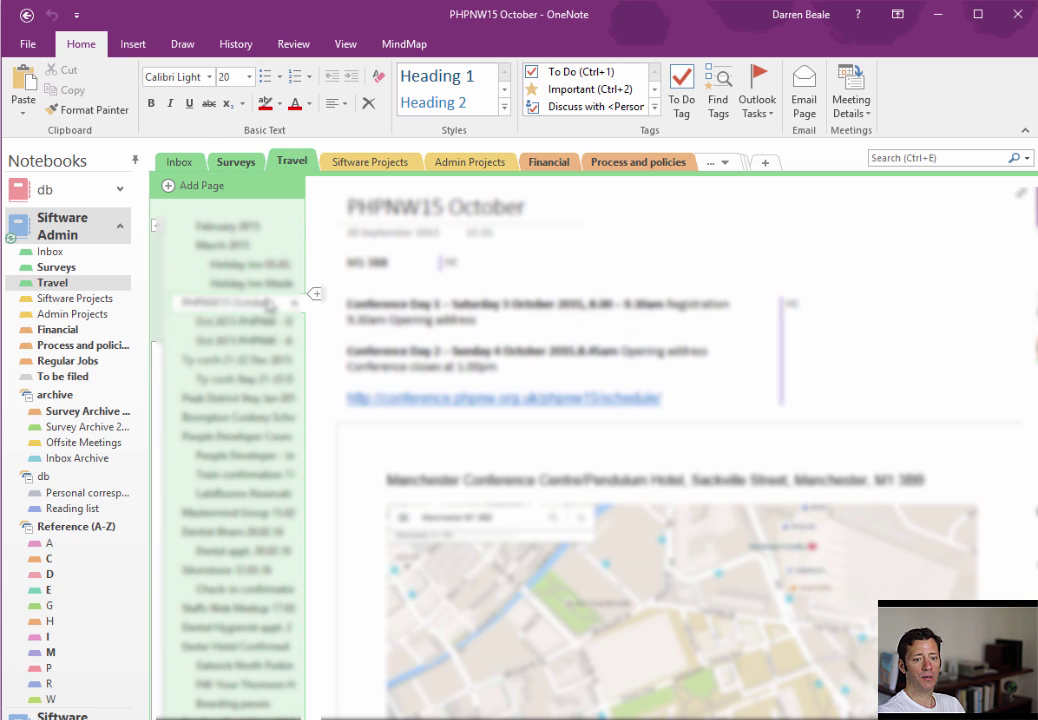
# - Review the Travel section's page list and the Siftware Admin notebook's archive, db and Reference (A-Z) section groups
pyautogui.scroll(2, 292, 378)
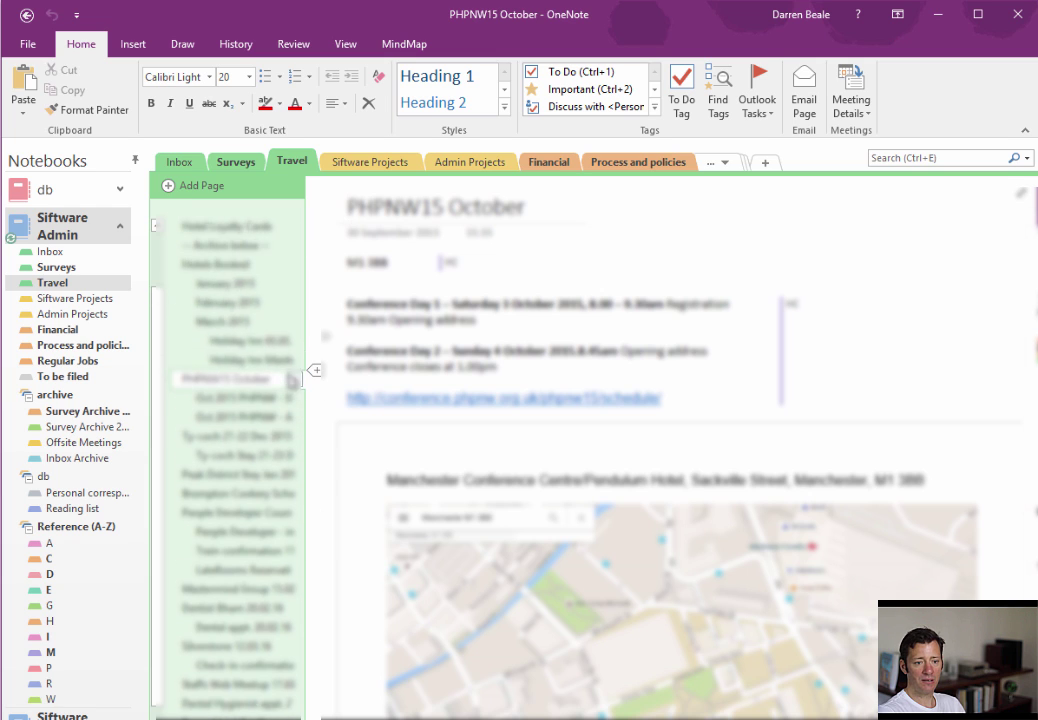
pyautogui.scroll(2, 292, 378)
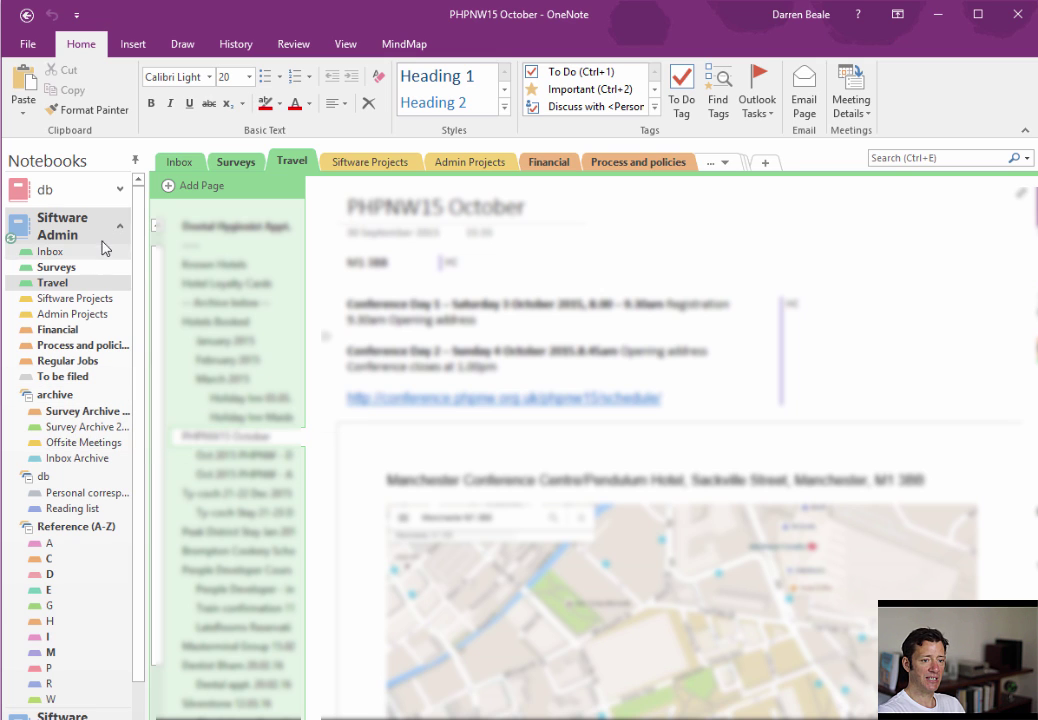
pyautogui.click(782, 308)
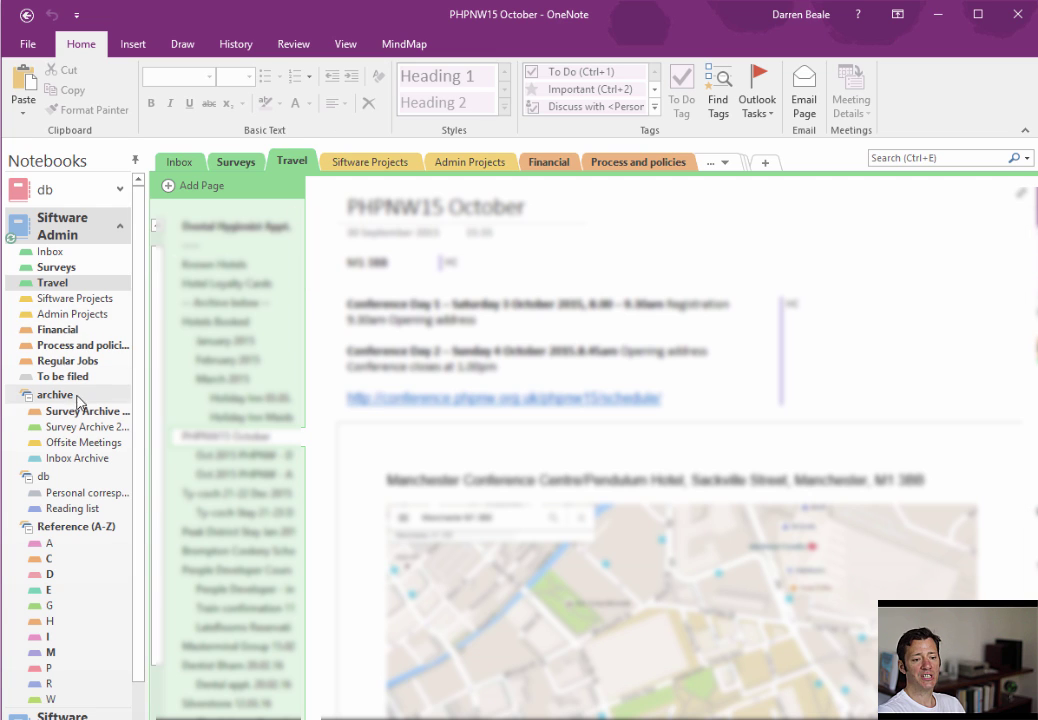
pyautogui.scroll(-2, 60, 405)
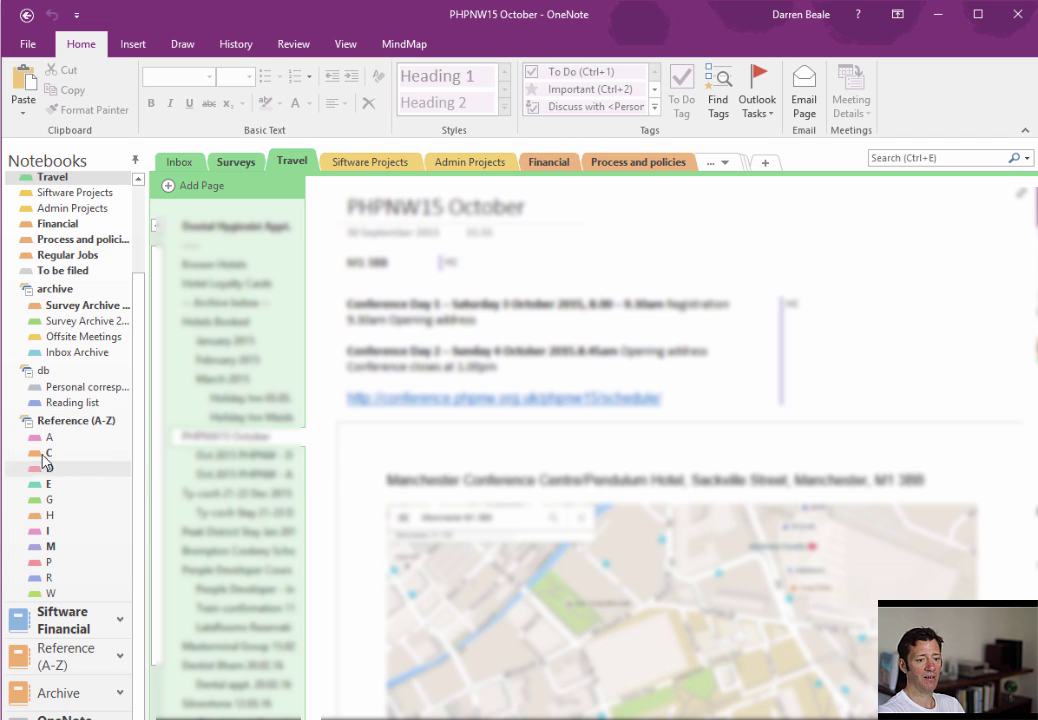
pyautogui.scroll(2, 80, 450)
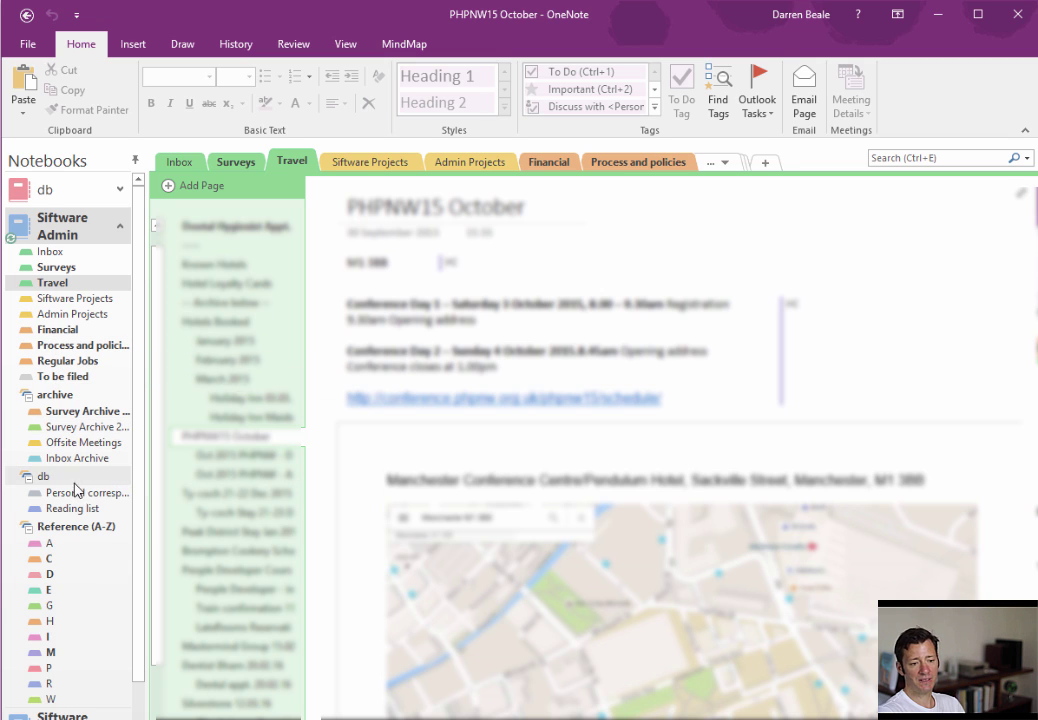
# - Collapse the Siftware Admin notebook and open the July 2016 purchases section in the Siftware Financial notebook's 2016-17 group
pyautogui.click(122, 227)
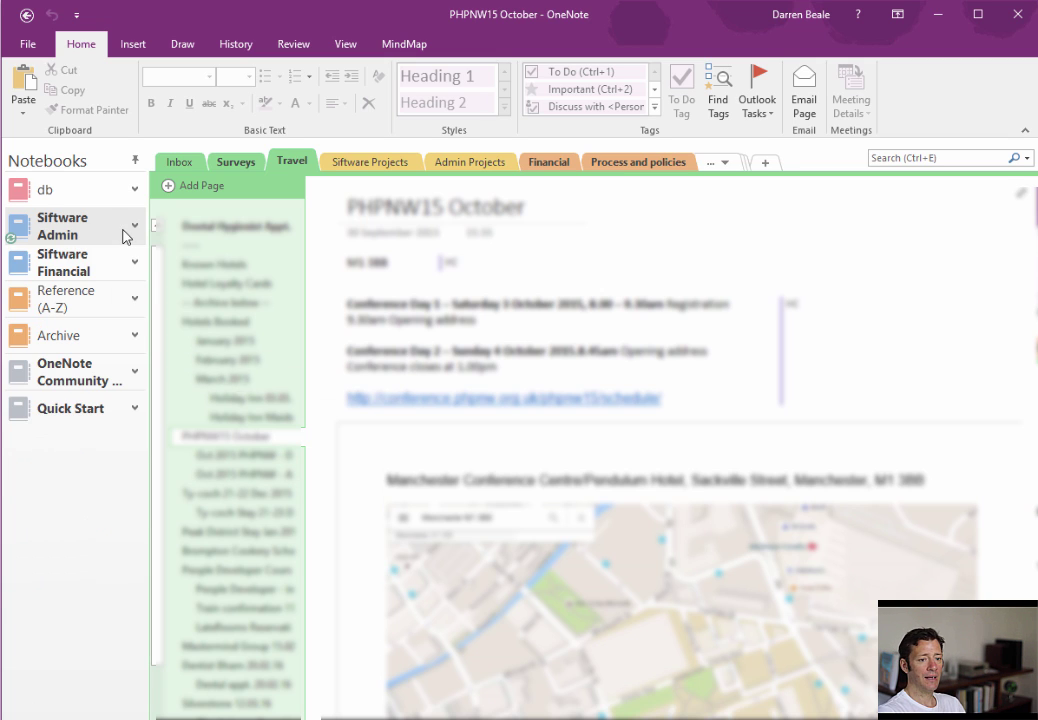
pyautogui.click(134, 265)
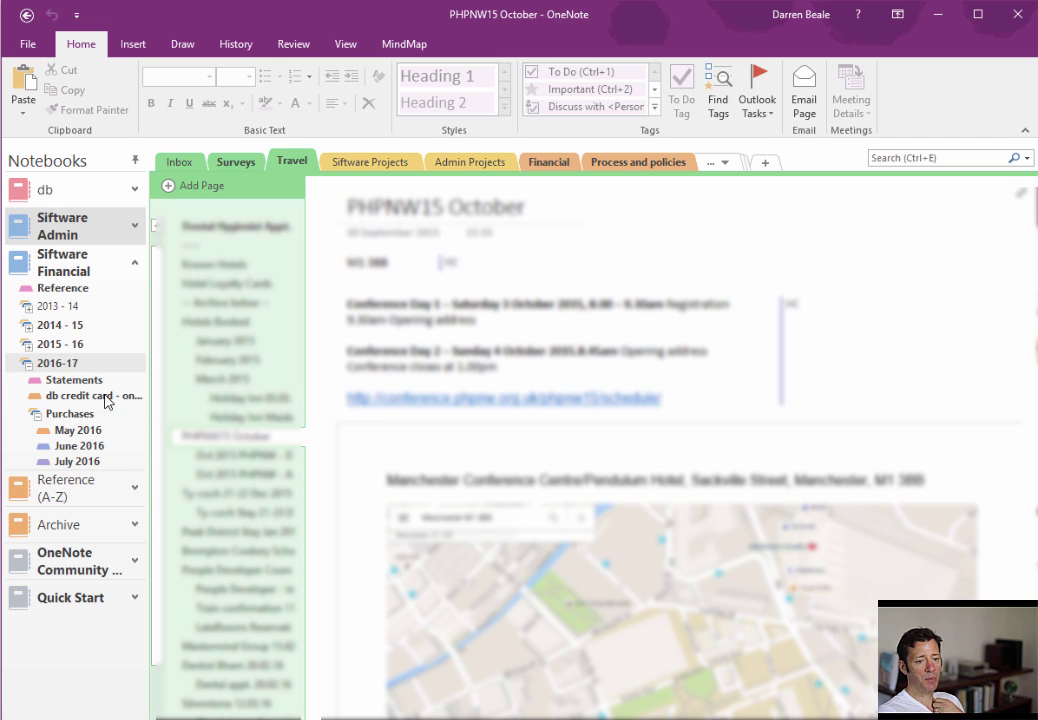
pyautogui.click(74, 462)
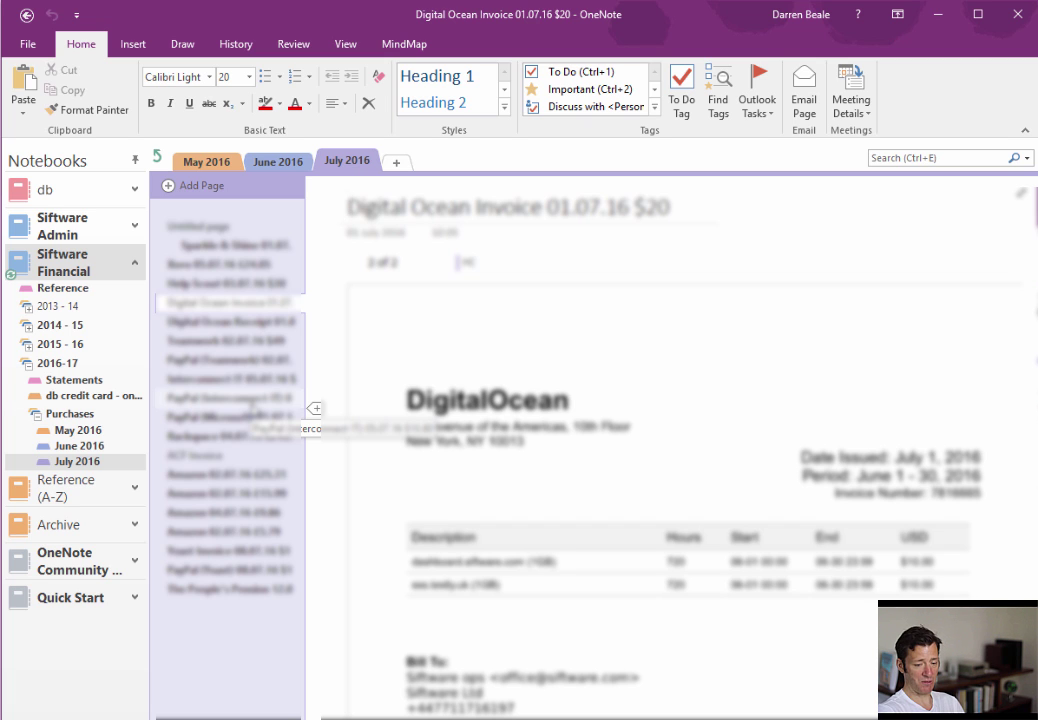
# - Switch from Siftware Financial to the Reference (A-Z) notebook and review its General section group, leaving General and Technical collapsed
pyautogui.click(135, 268)
pyautogui.click(136, 299)
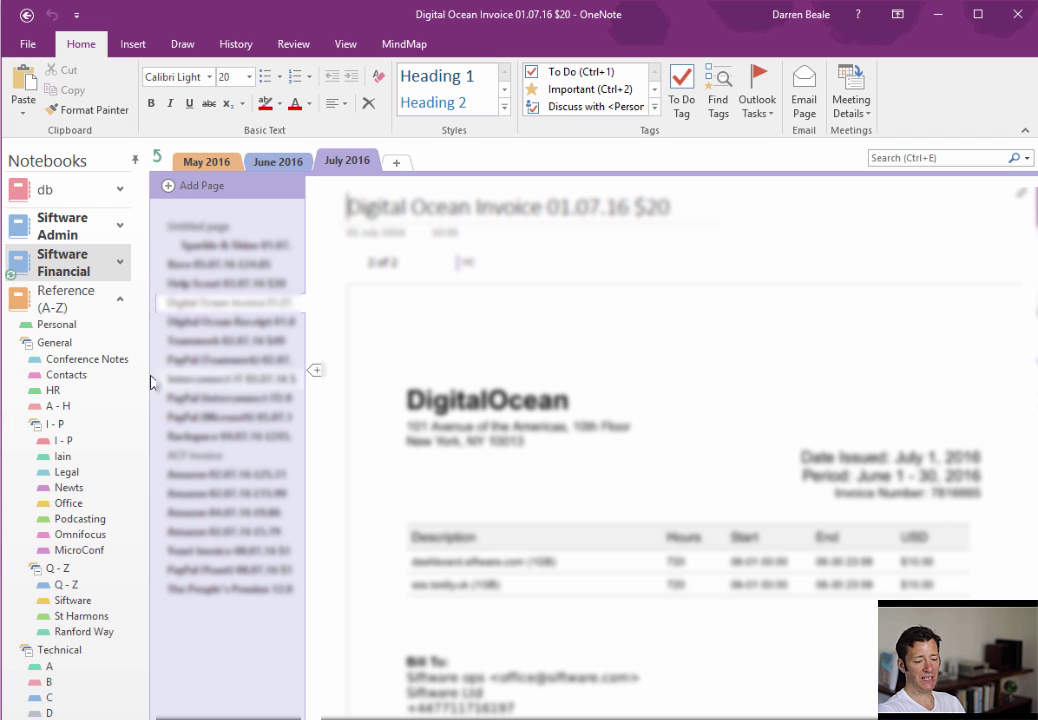
pyautogui.click(26, 343)
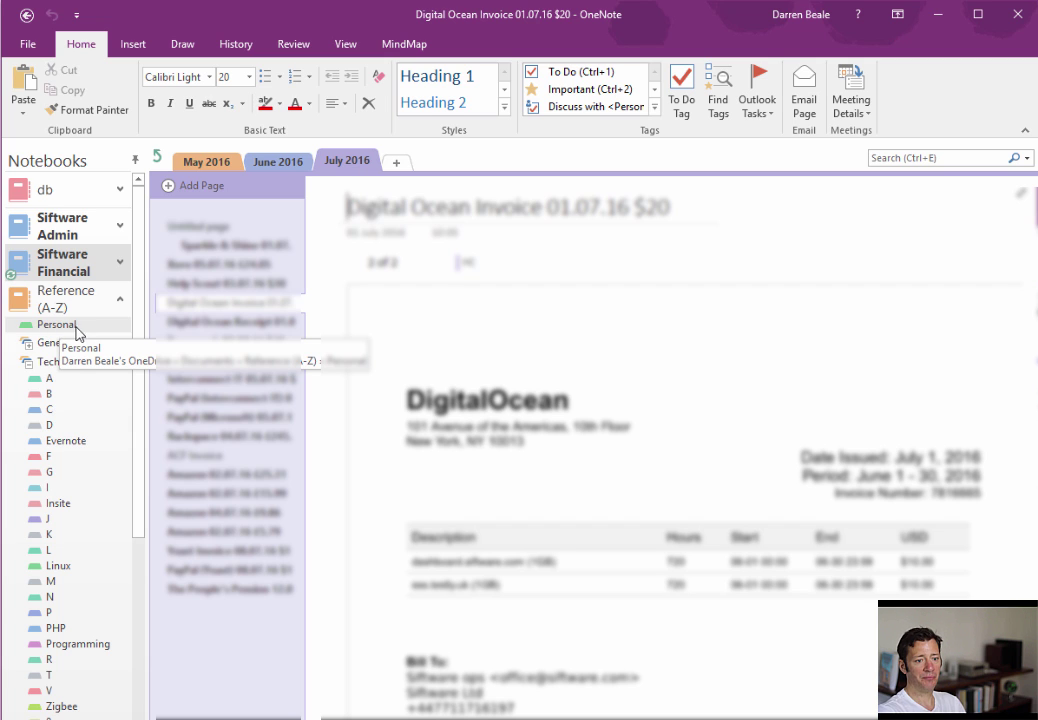
pyautogui.click(31, 358)
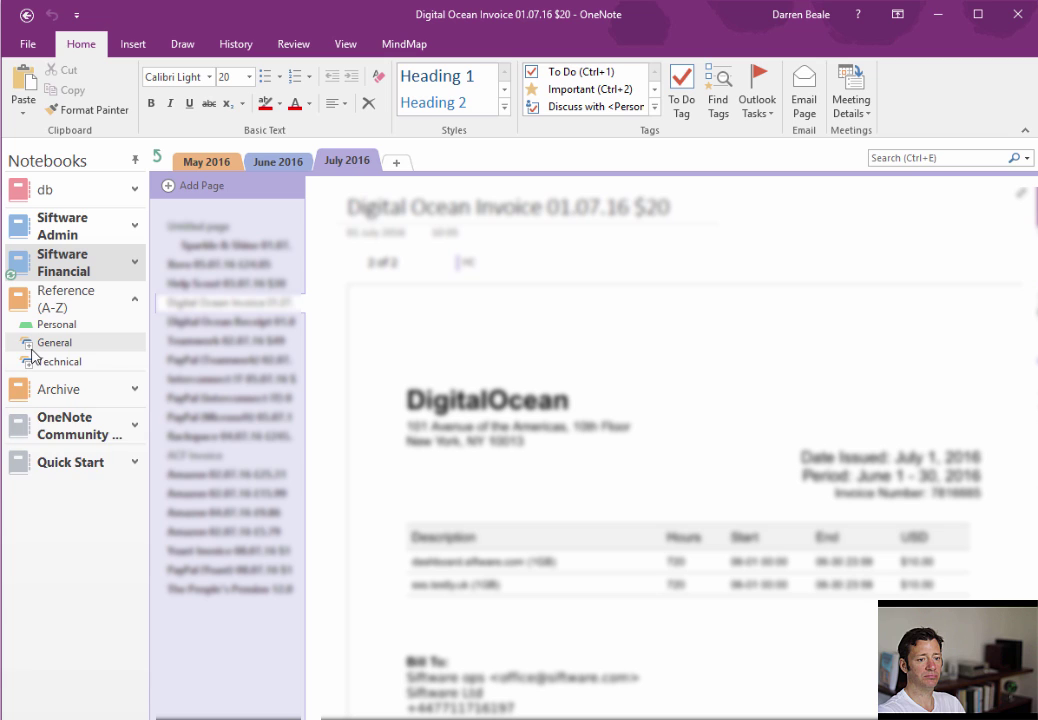
pyautogui.click(32, 348)
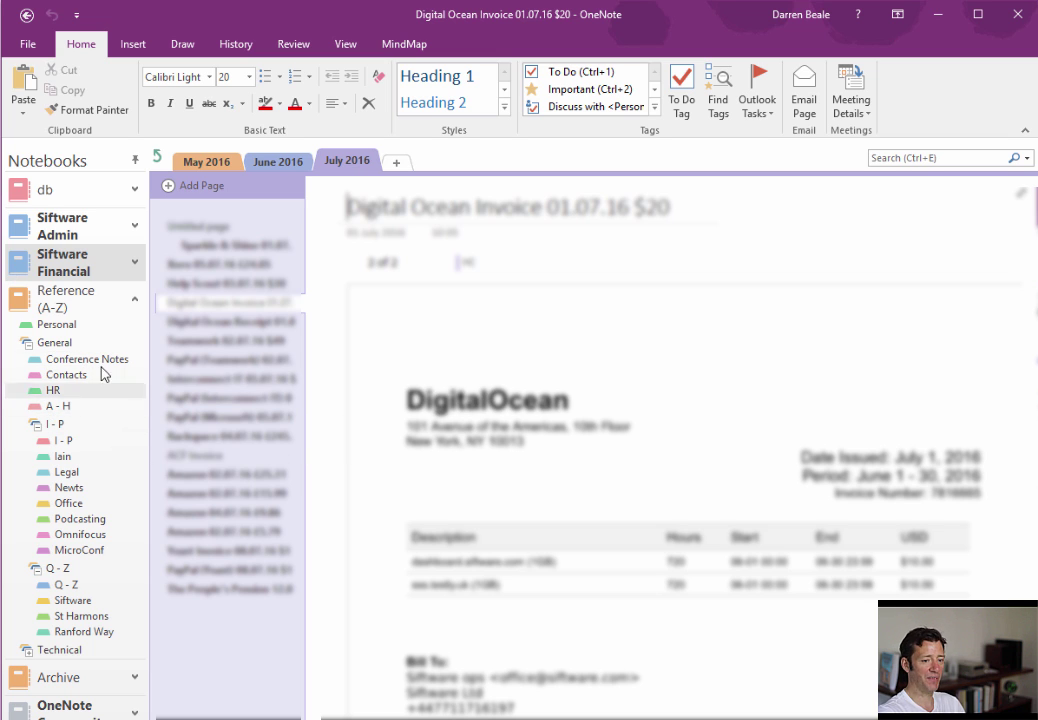
pyautogui.click(28, 343)
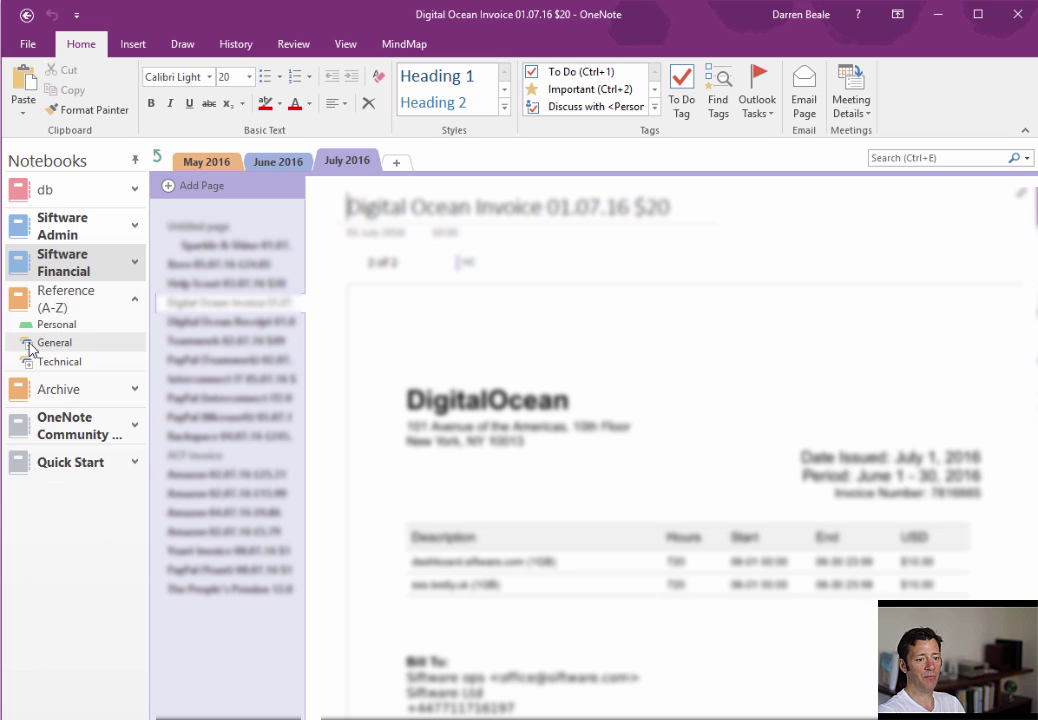
# - Expand the Technical section group and open the MS-Onestore section within its nested OneNote group
pyautogui.click(28, 361)
pyautogui.scroll(-5, 108, 403)
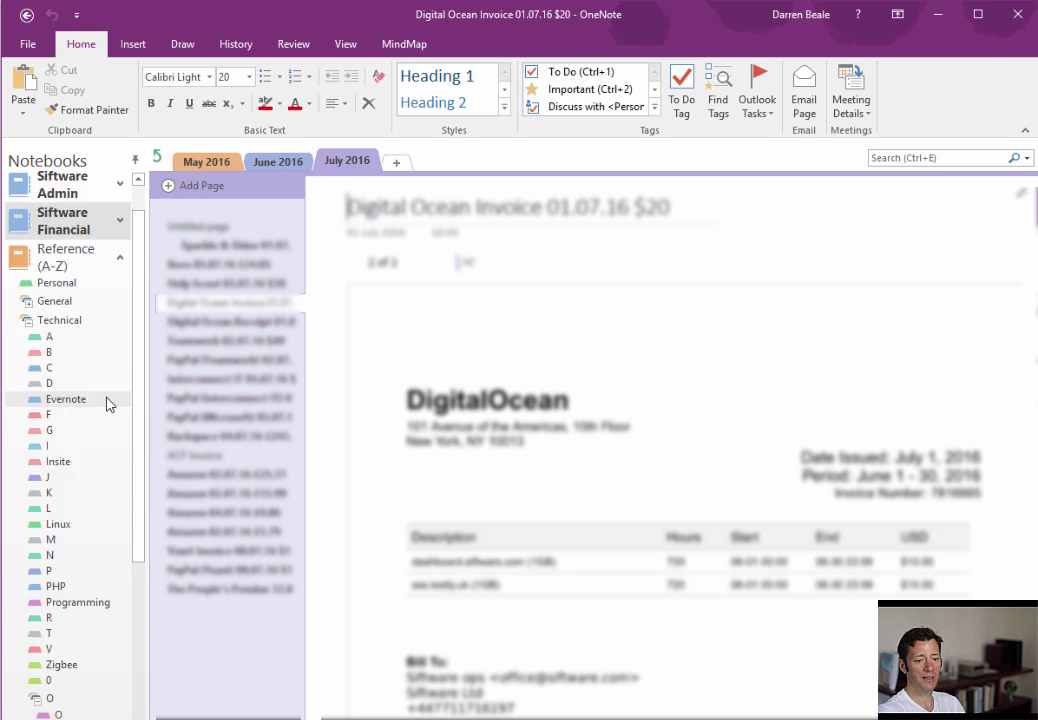
pyautogui.scroll(-4, 108, 401)
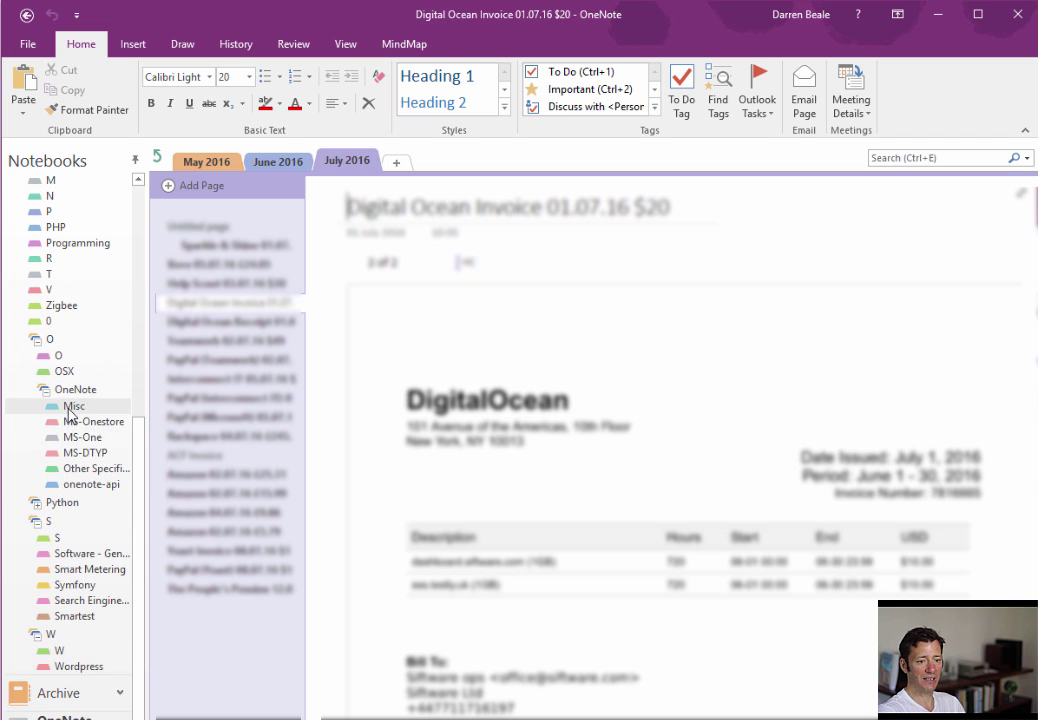
pyautogui.scroll(1, 68, 414)
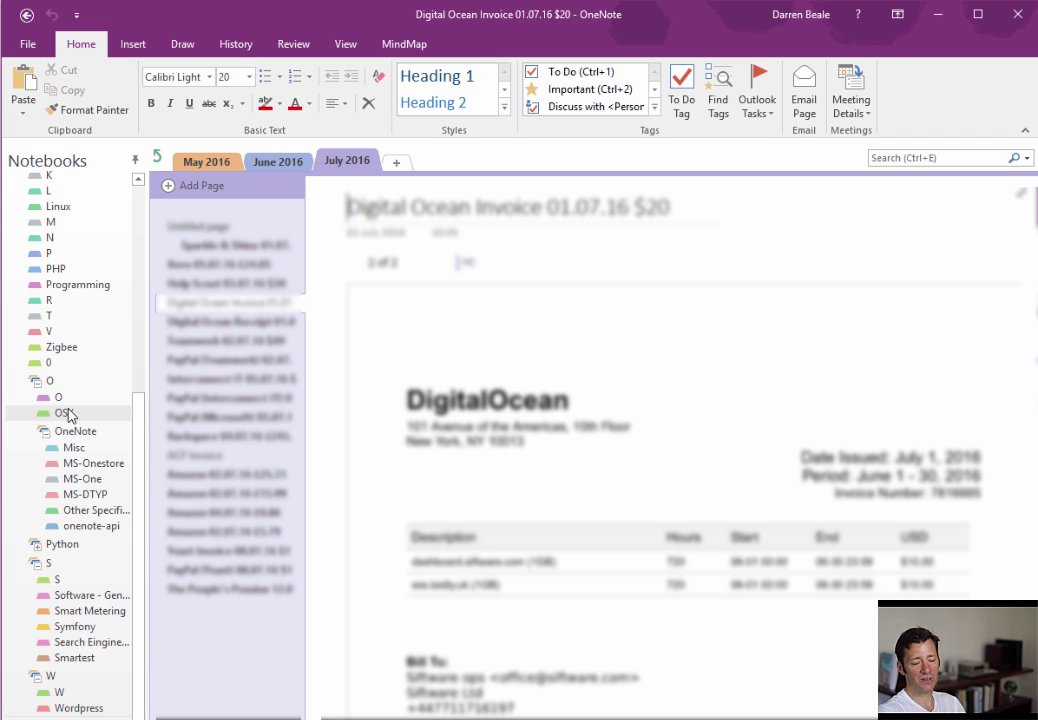
pyautogui.click(92, 466)
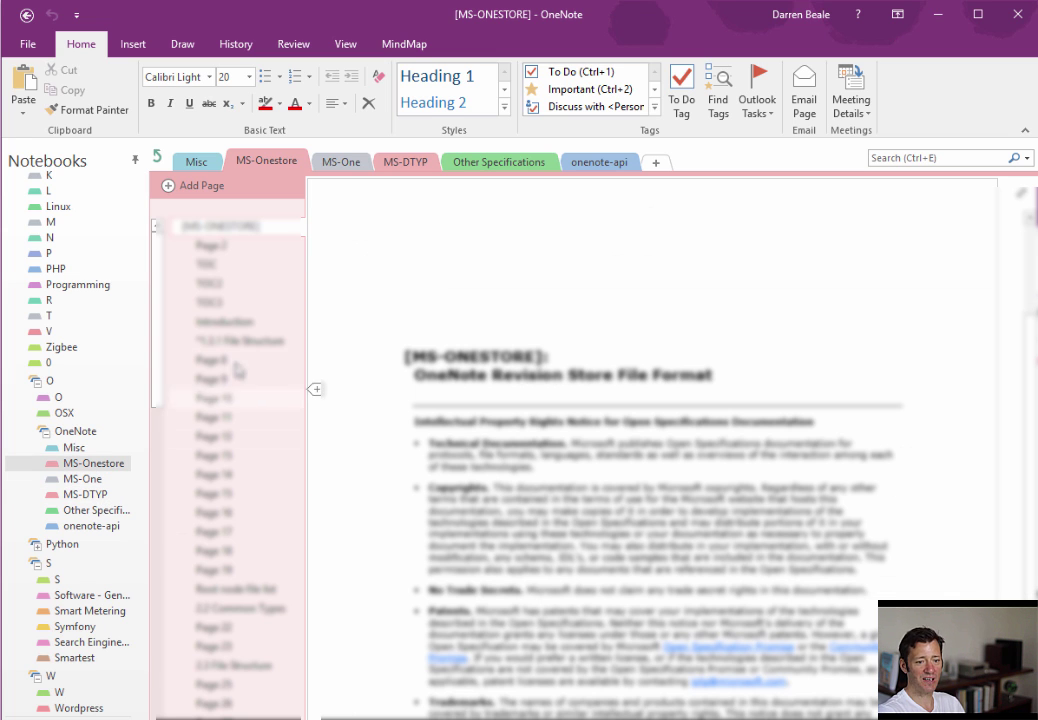
# - Look through the MS-Onestore section's page list and view the contents of Page 62
pyautogui.scroll(-2, 237, 390)
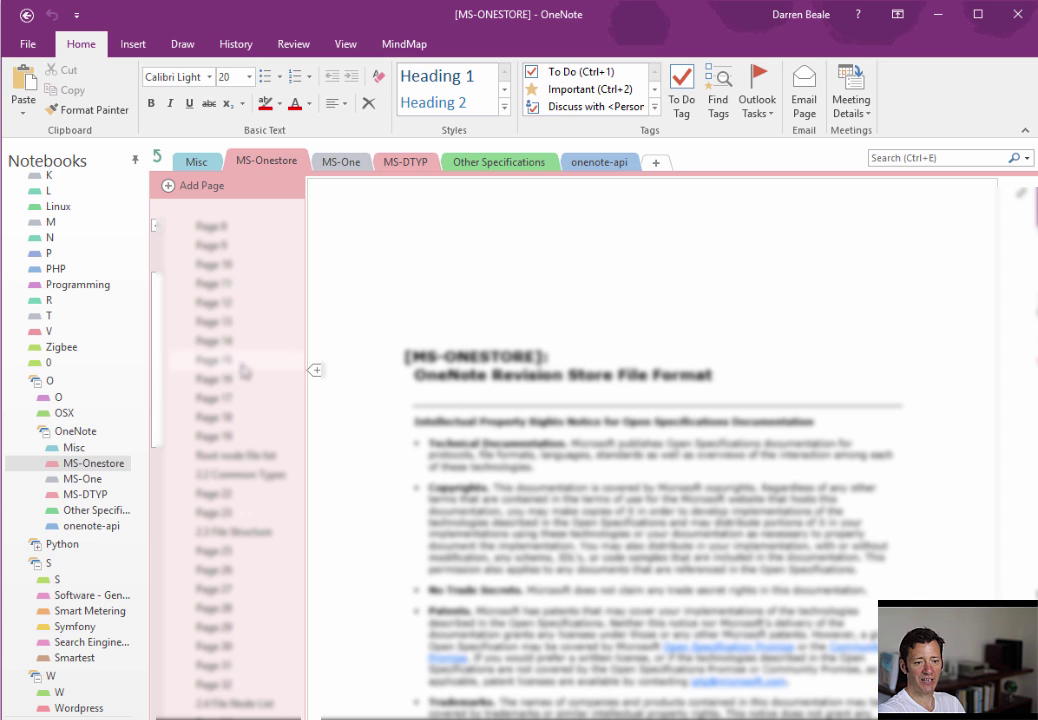
pyautogui.scroll(2, 238, 360)
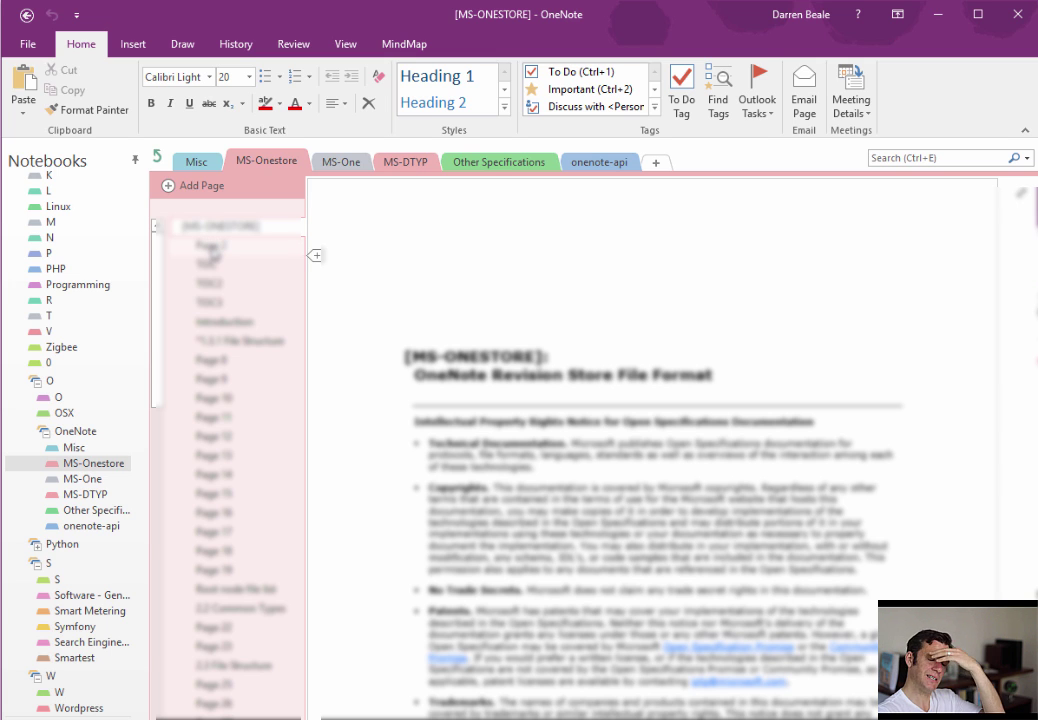
pyautogui.scroll(-5, 205, 392)
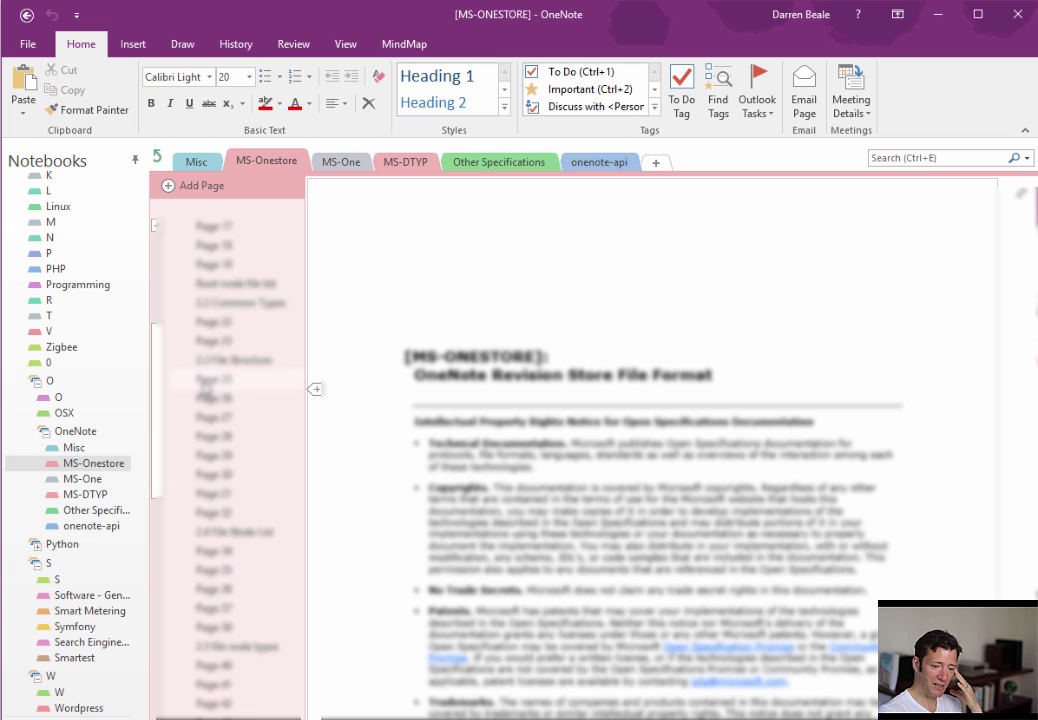
pyautogui.scroll(-8, 205, 392)
pyautogui.click(213, 589)
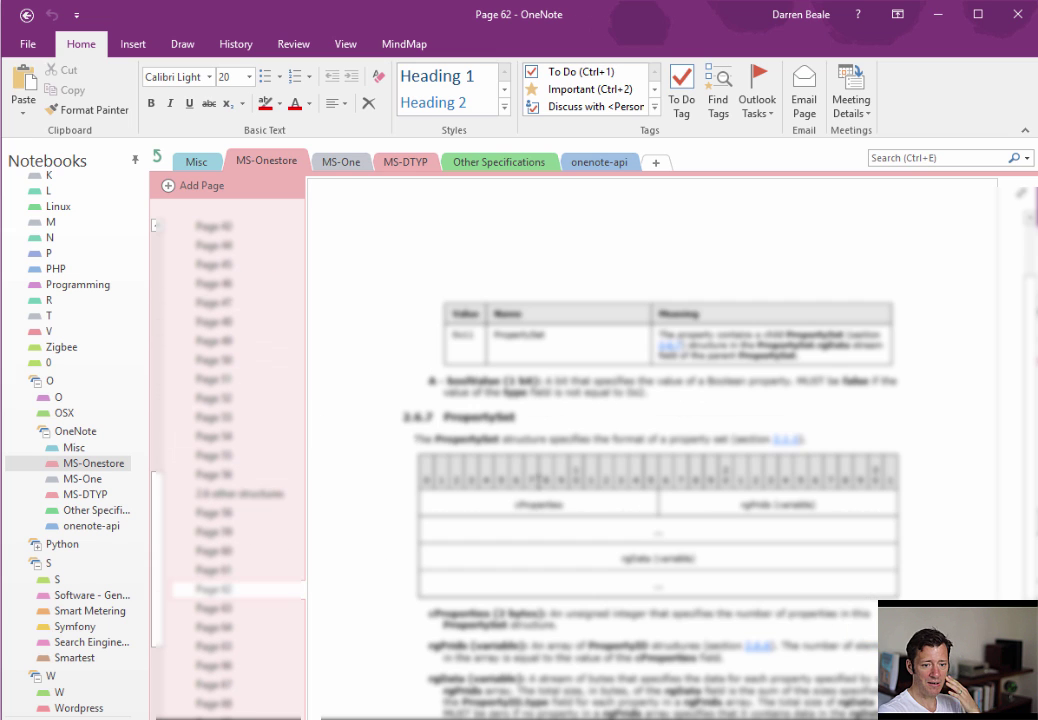
pyautogui.scroll(-5, 437, 383)
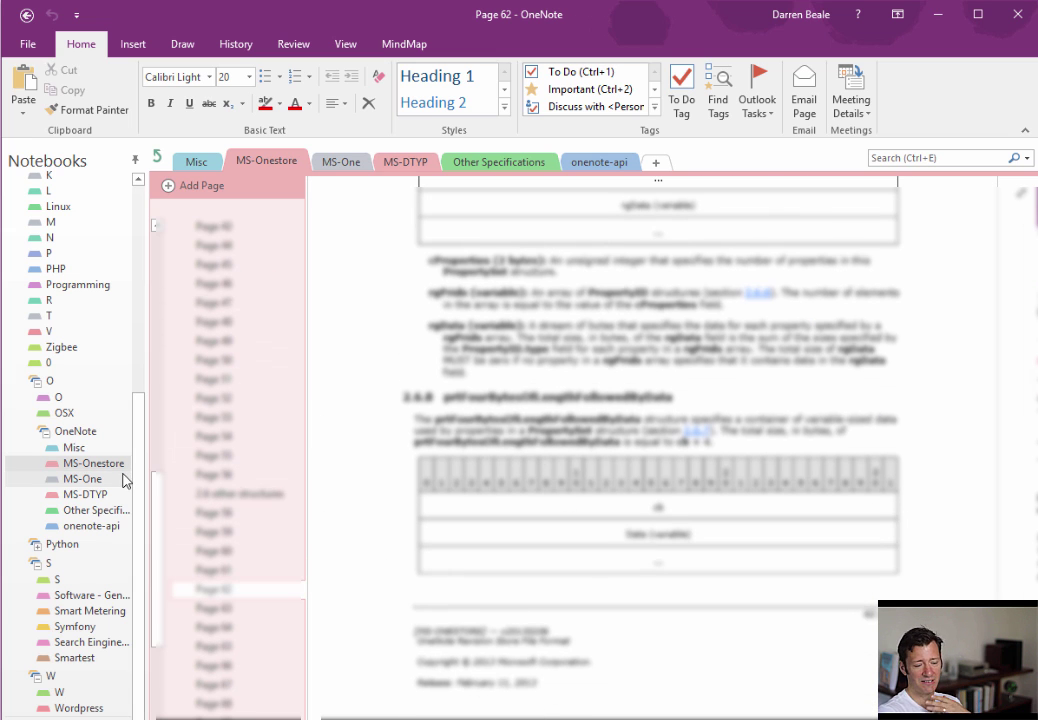
pyautogui.scroll(6, 422, 398)
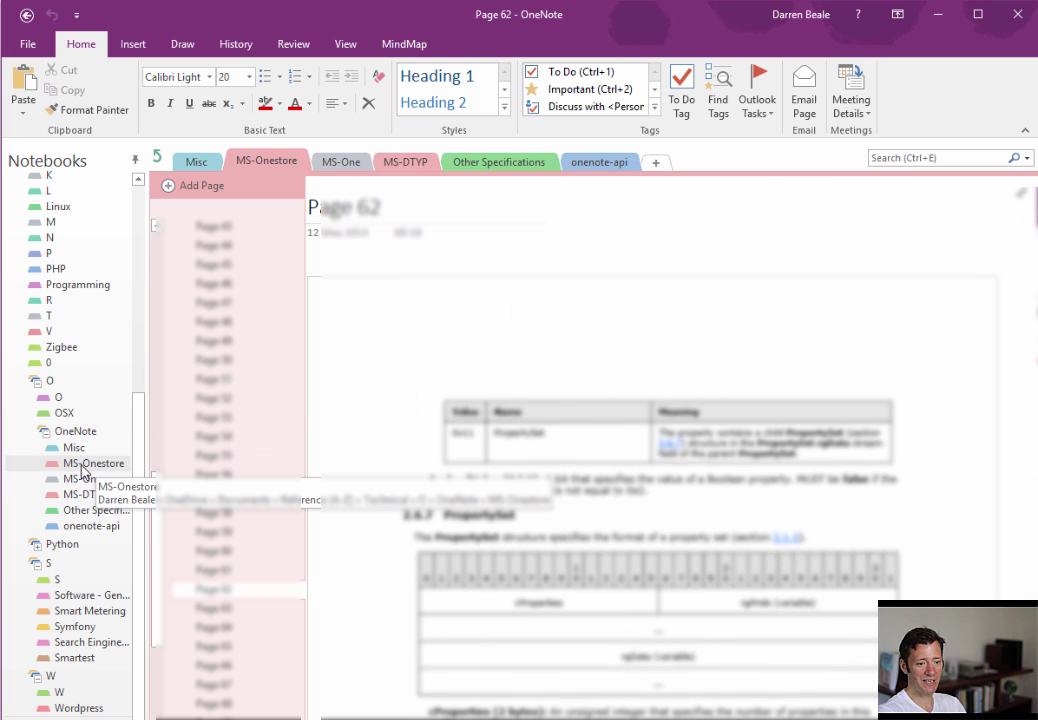
pyautogui.scroll(-1, 83, 471)
# - Open section A of the Technical group to view its ADSL page, and collapse the Technical group
pyautogui.scroll(7, 60, 358)
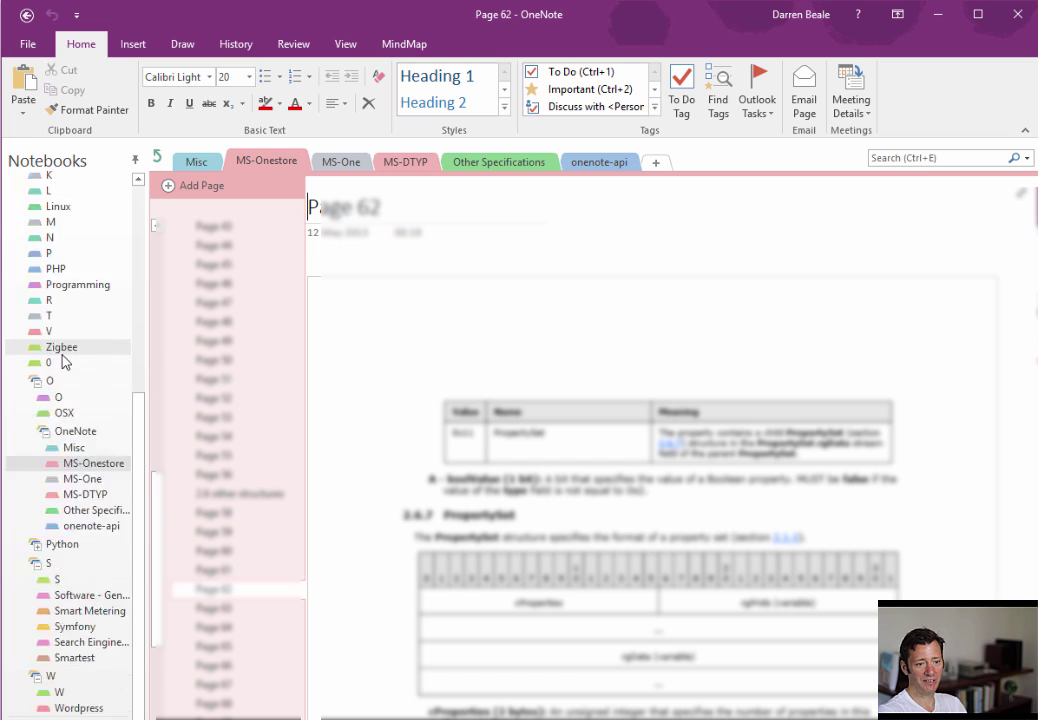
pyautogui.click(40, 269)
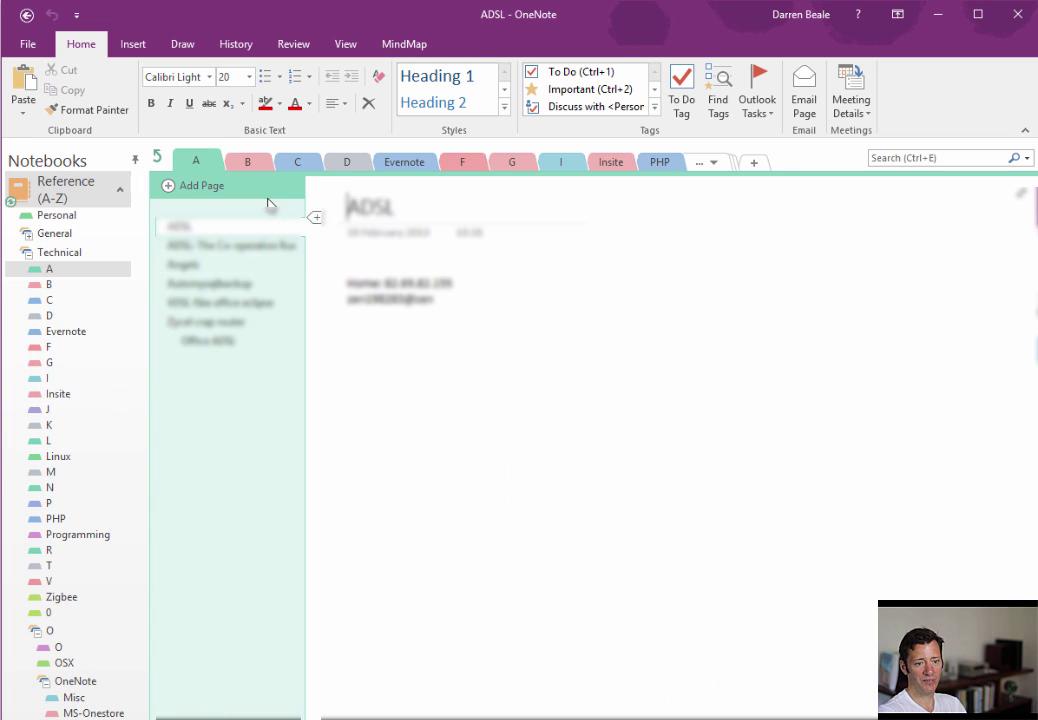
pyautogui.click(28, 256)
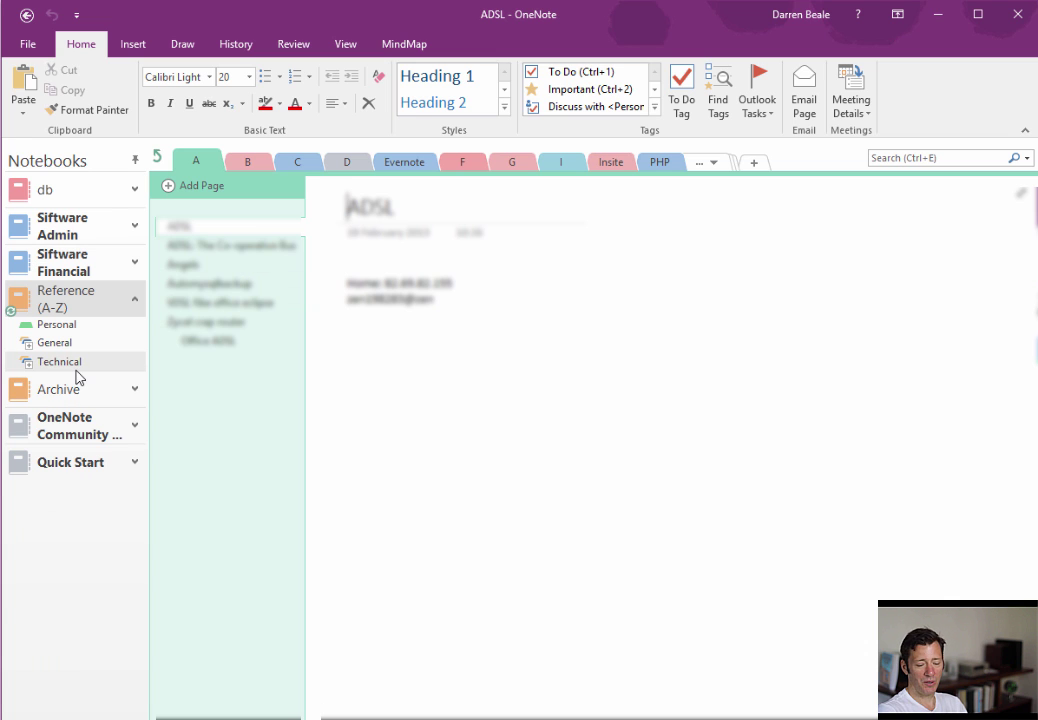
# - Expand the Archive notebook, review its 2016 and 2015 section groups, and collapse 2015 and the Notebud archive group
pyautogui.click(134, 392)
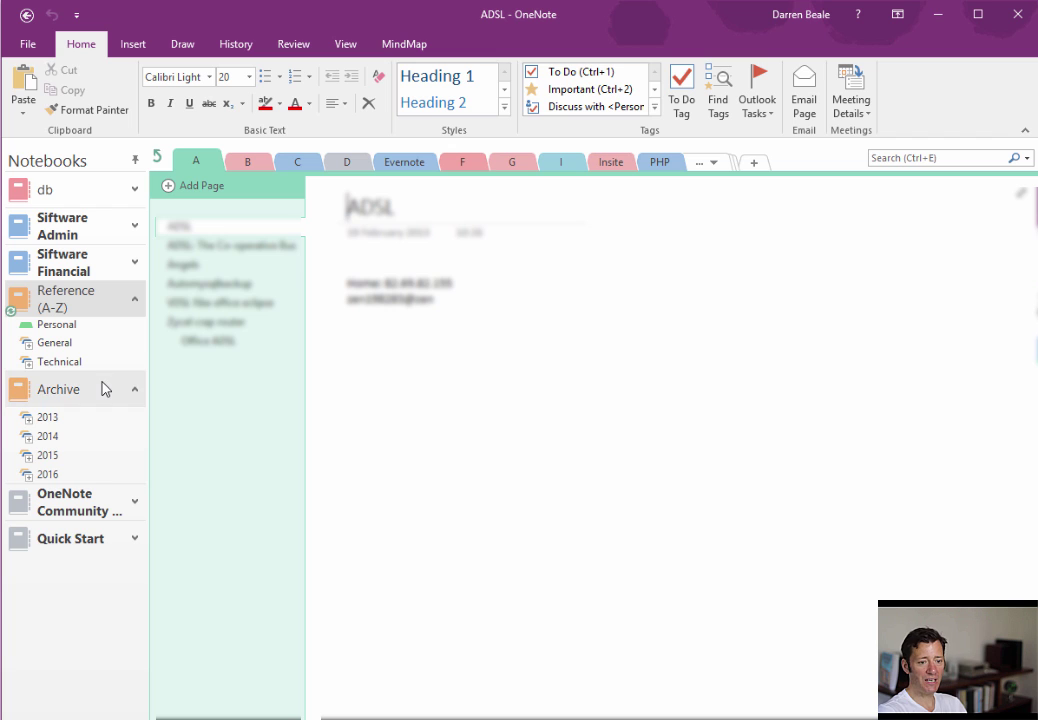
pyautogui.click(30, 478)
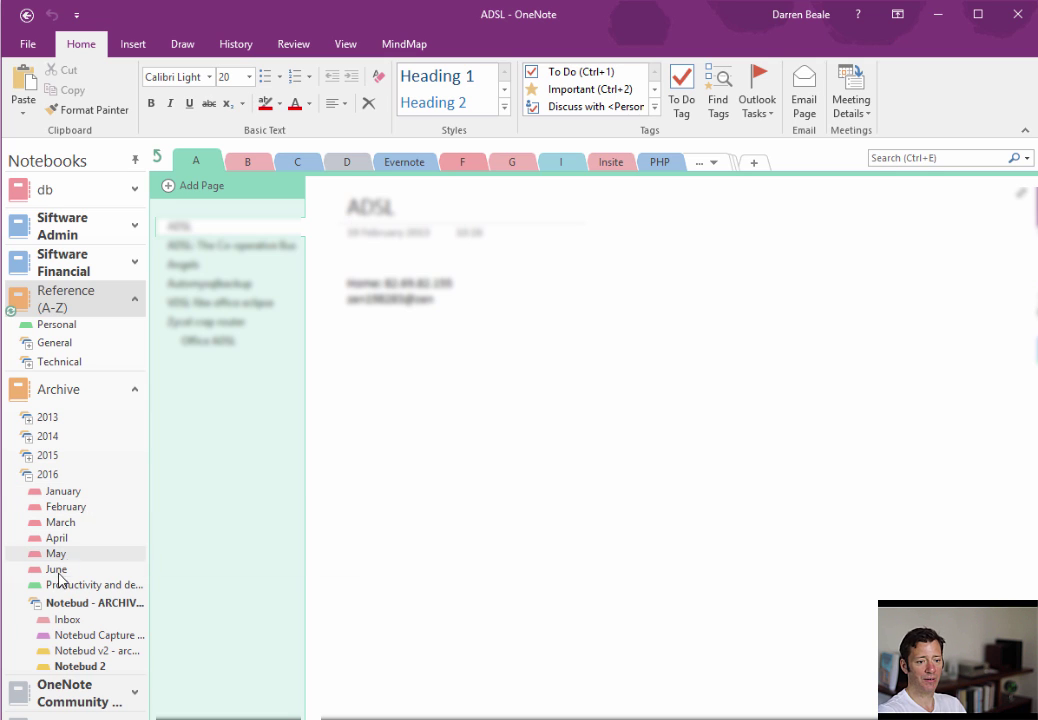
pyautogui.click(30, 458)
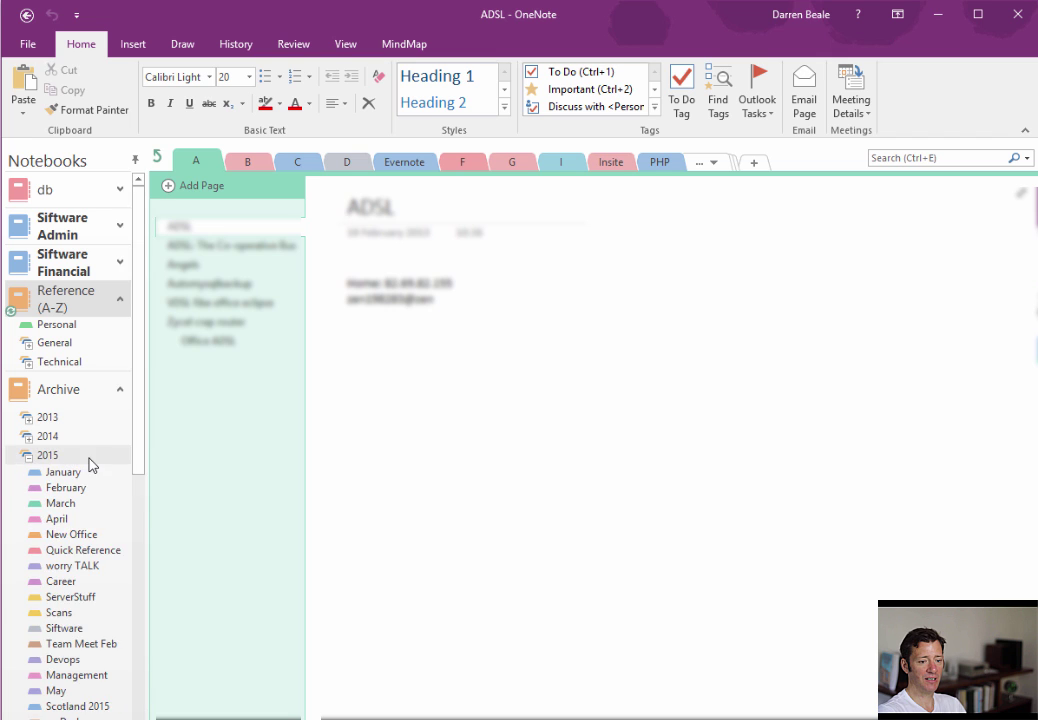
pyautogui.scroll(-3, 70, 475)
pyautogui.scroll(2, 90, 485)
pyautogui.scroll(2, 93, 486)
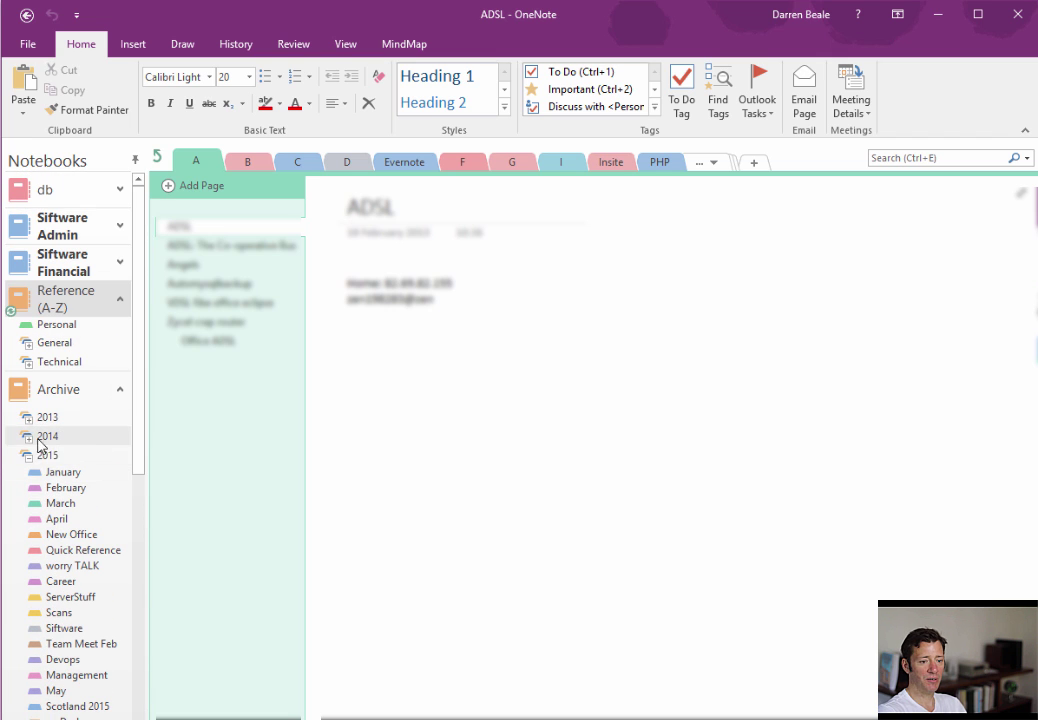
pyautogui.click(40, 460)
pyautogui.click(40, 474)
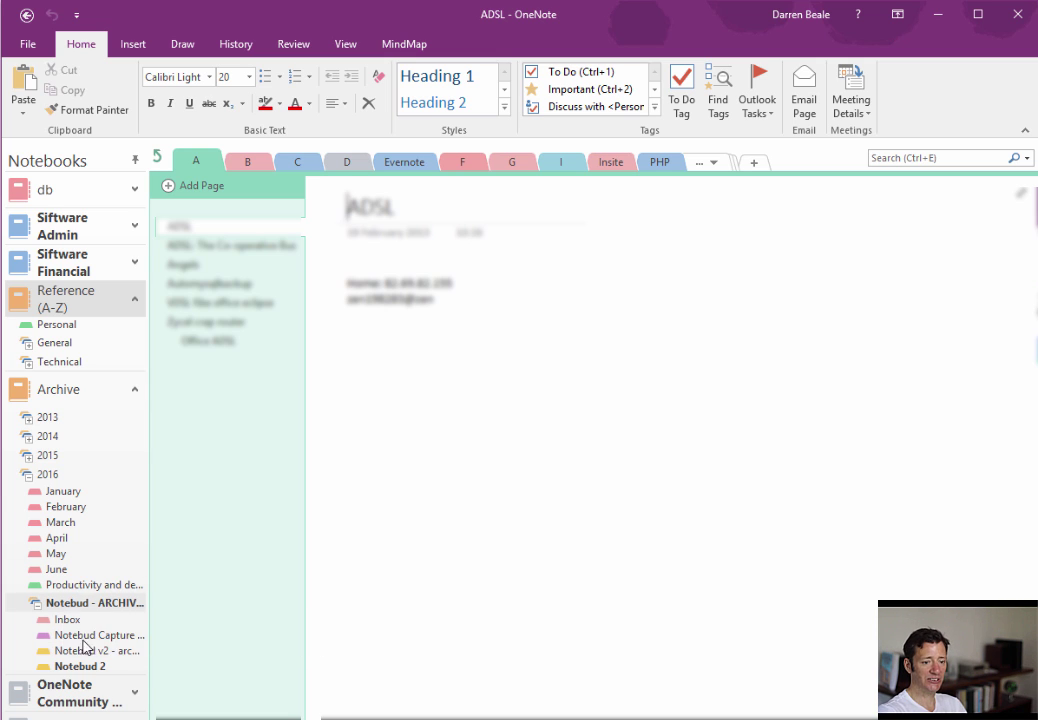
pyautogui.click(35, 604)
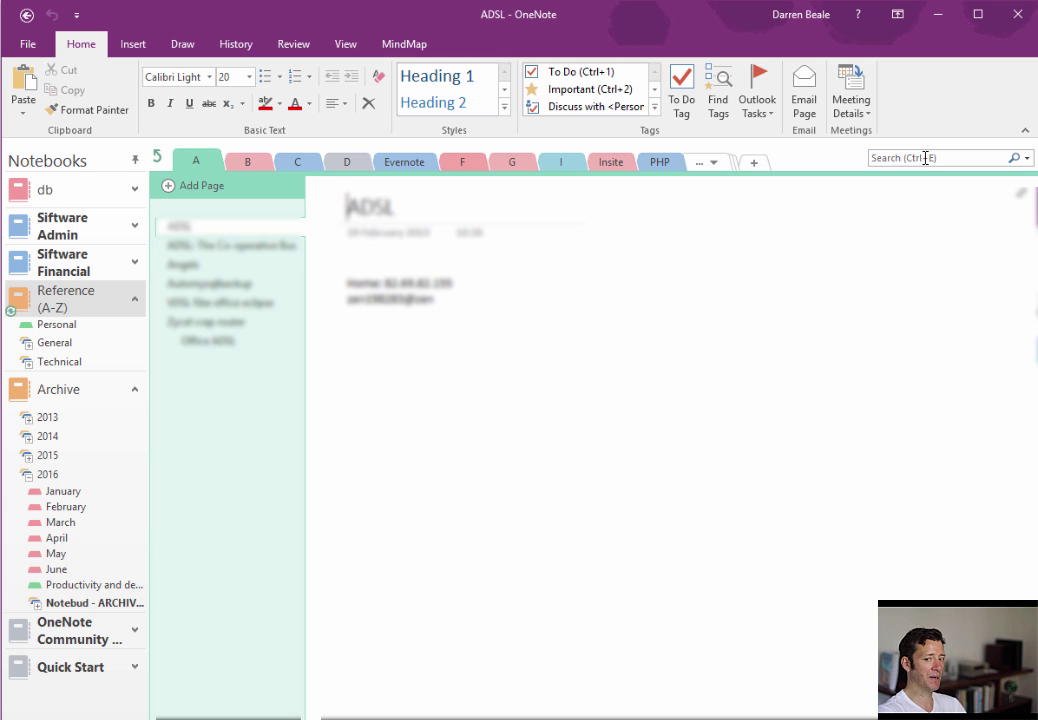
# - Open the search across all notebooks to view its recent picks, and close it without searching
pyautogui.click(925, 157)
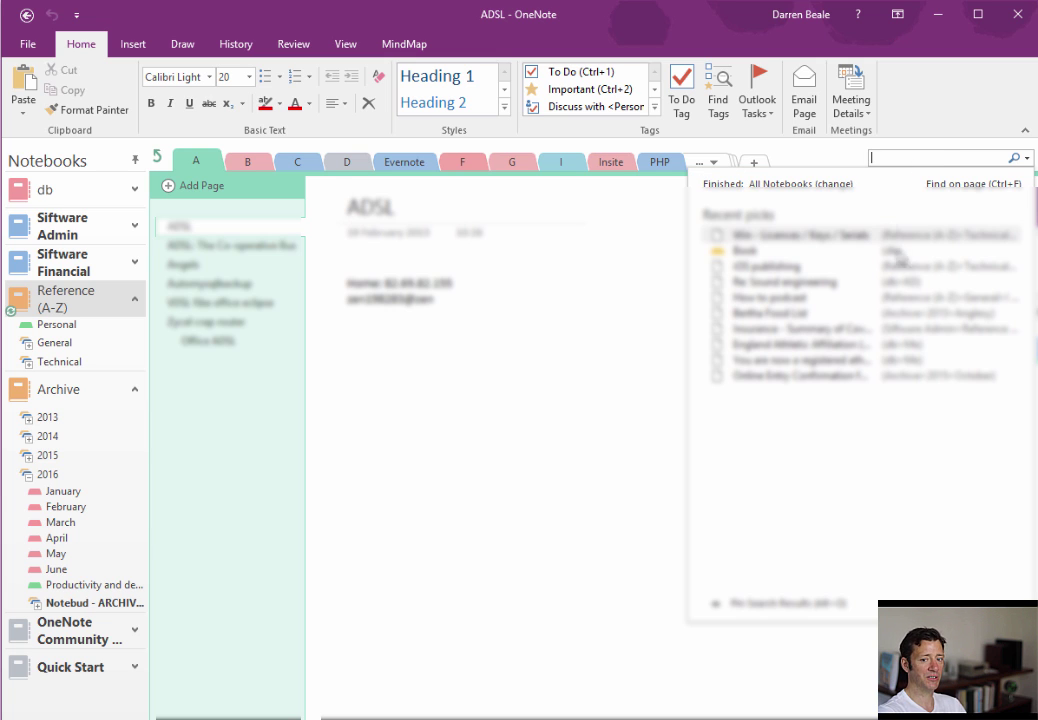
pyautogui.click(567, 331)
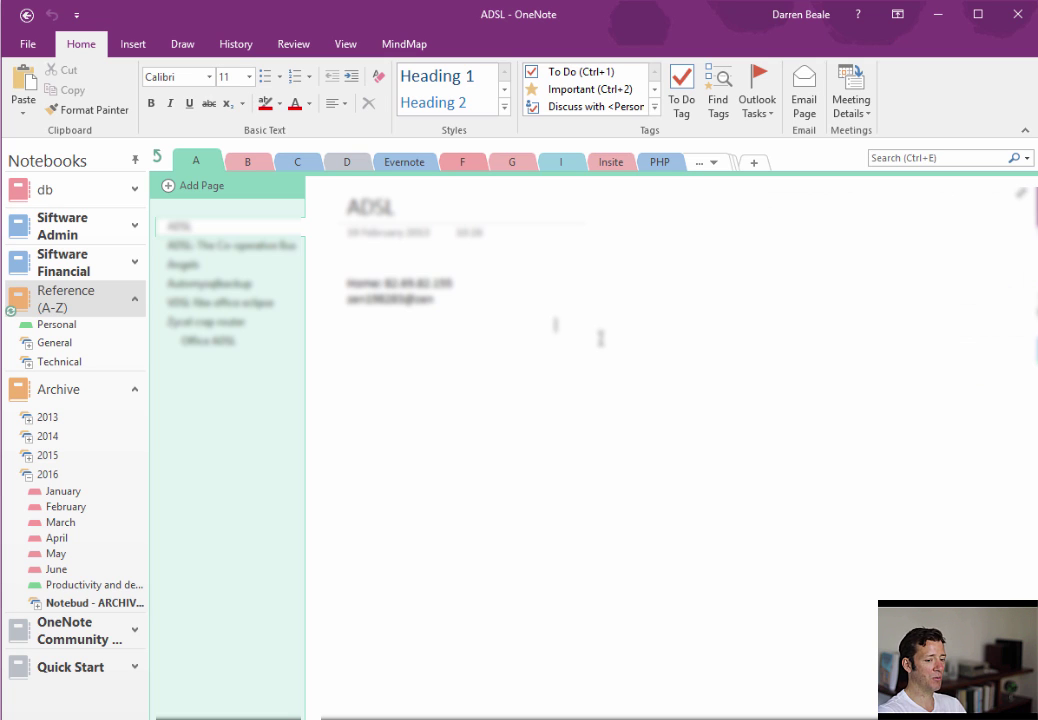